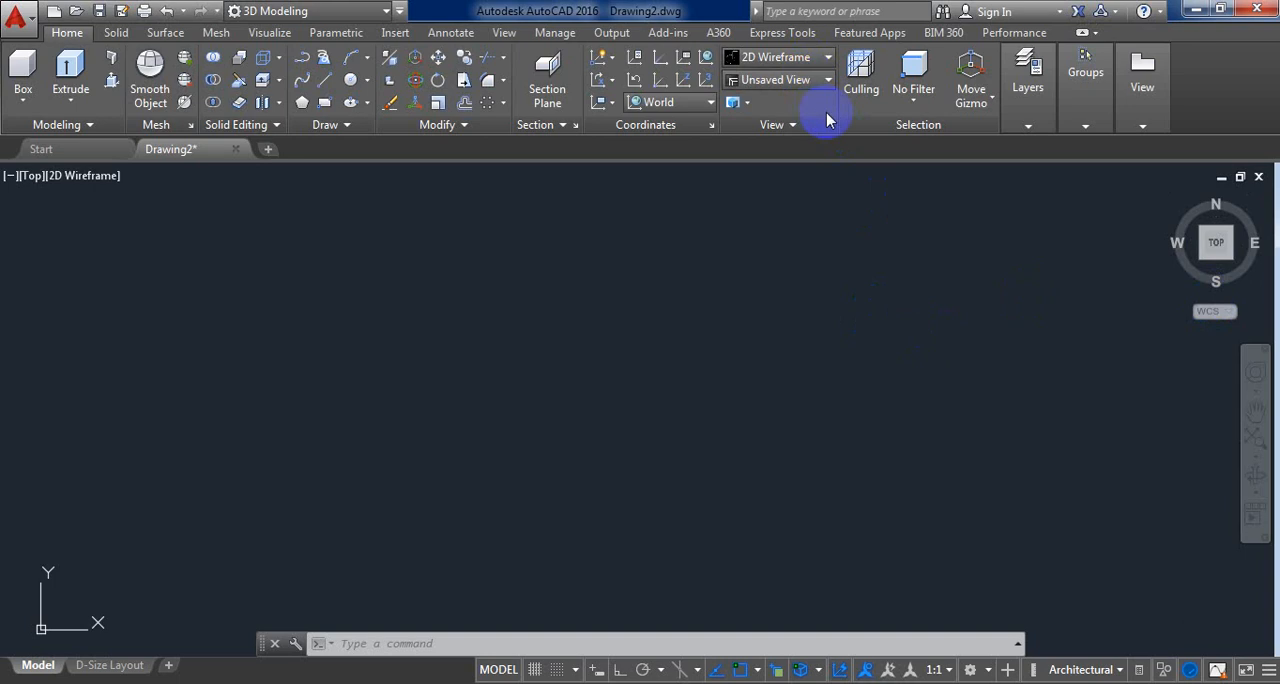
Step: Switch to the Top view and draw a circle from its center point and radius in the drawing area
left_click(818, 82)
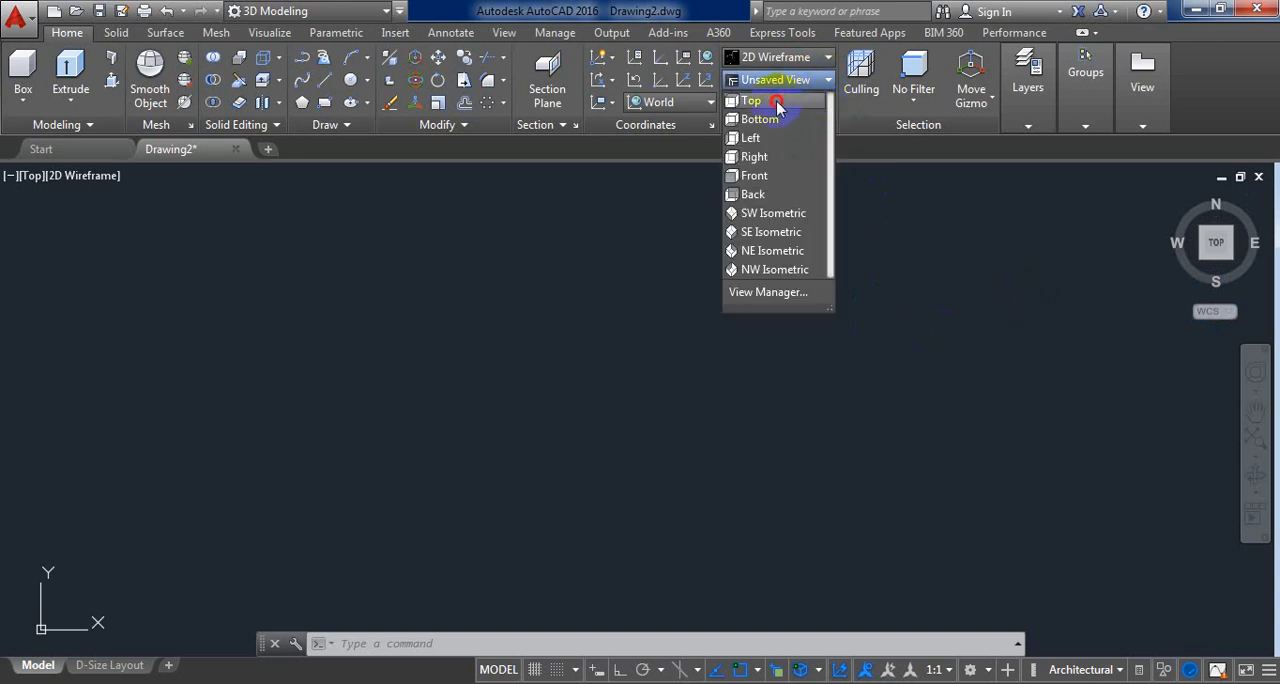
left_click(777, 103)
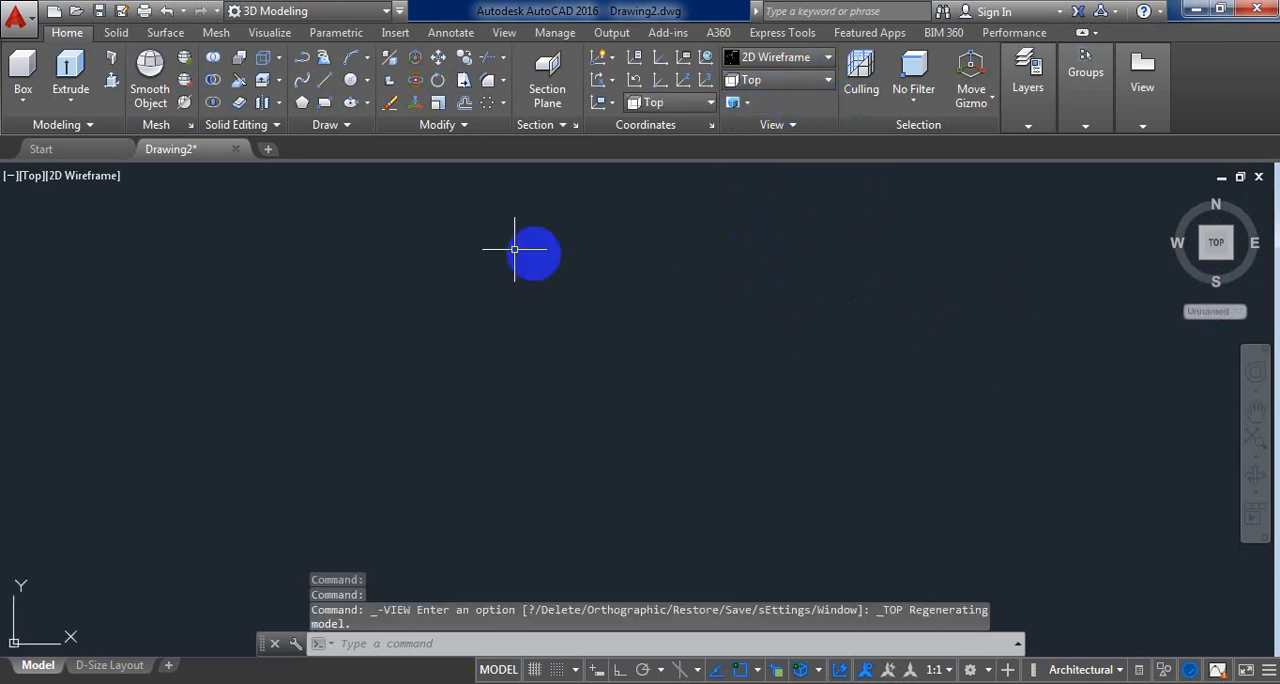
left_click(351, 84)
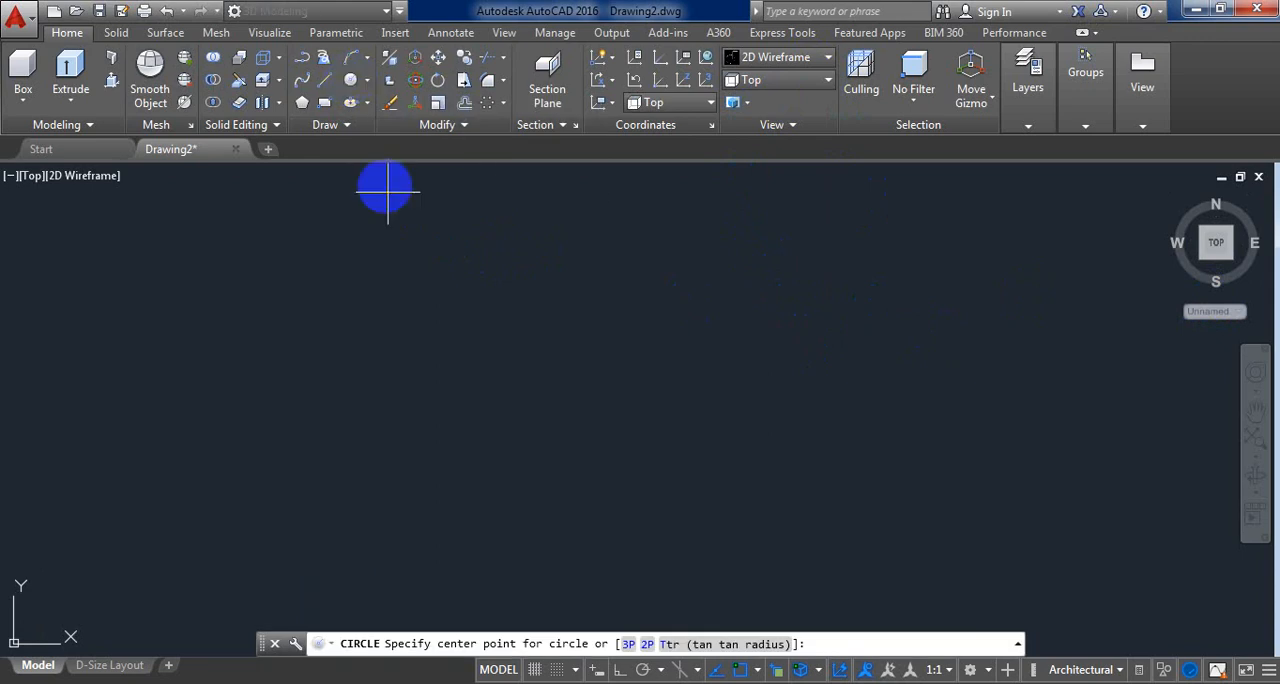
left_click(530, 388)
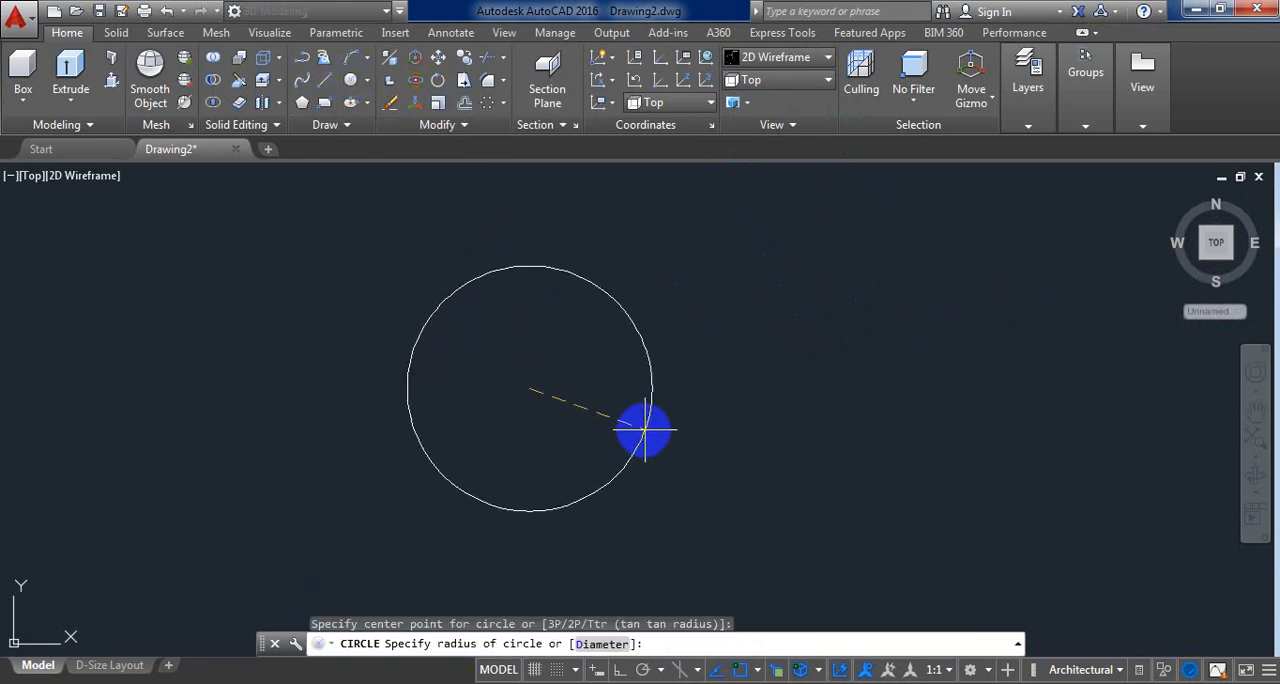
left_click(657, 431)
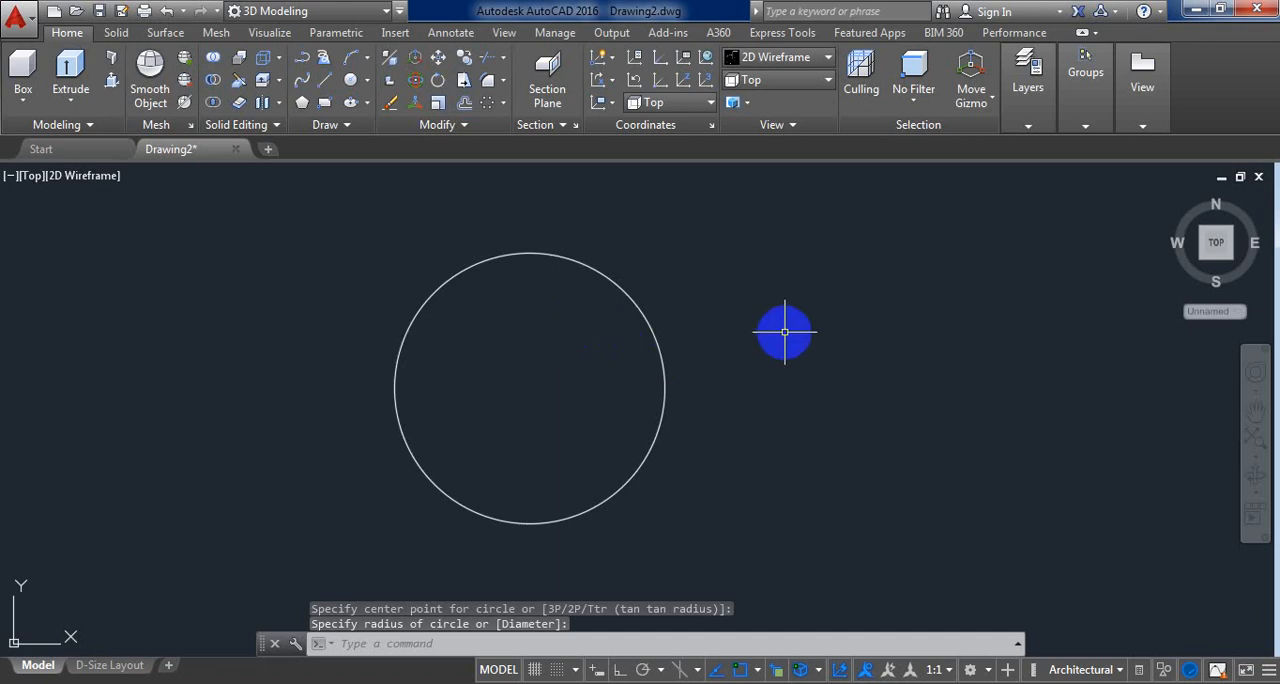
Step: Switch to the SW Isometric view and use Presspull to raise the circle into a thin solid disc
left_click(807, 89)
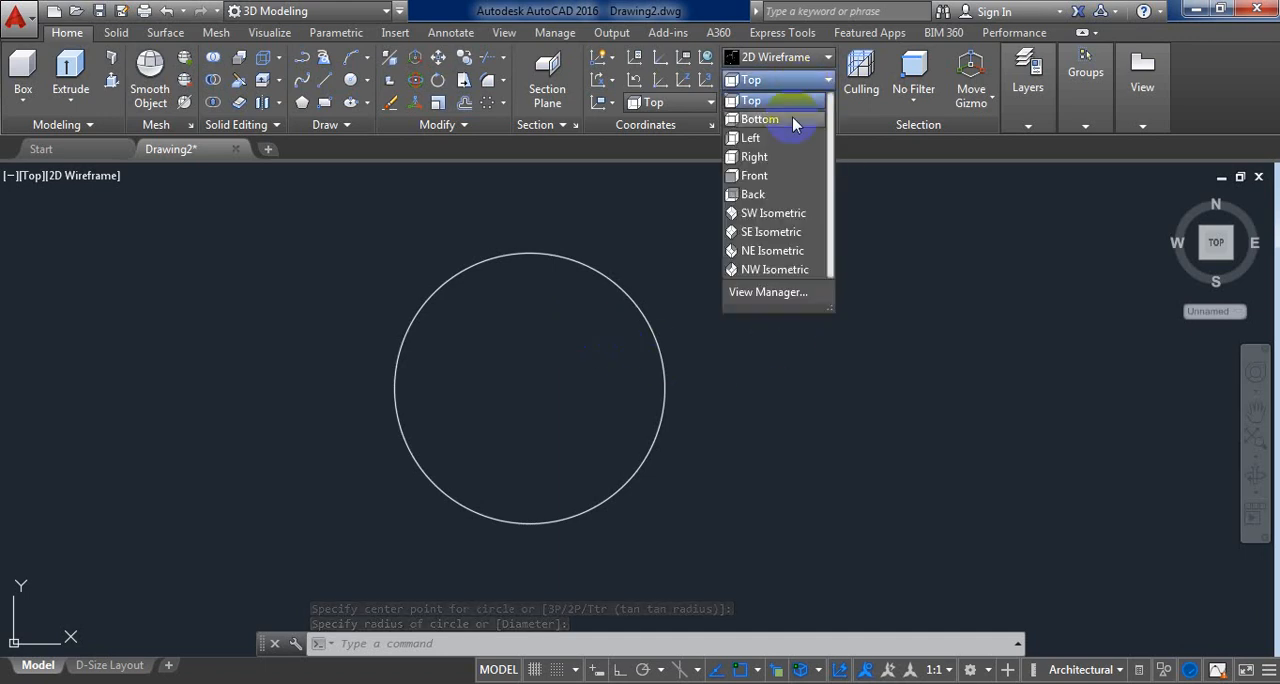
left_click(785, 216)
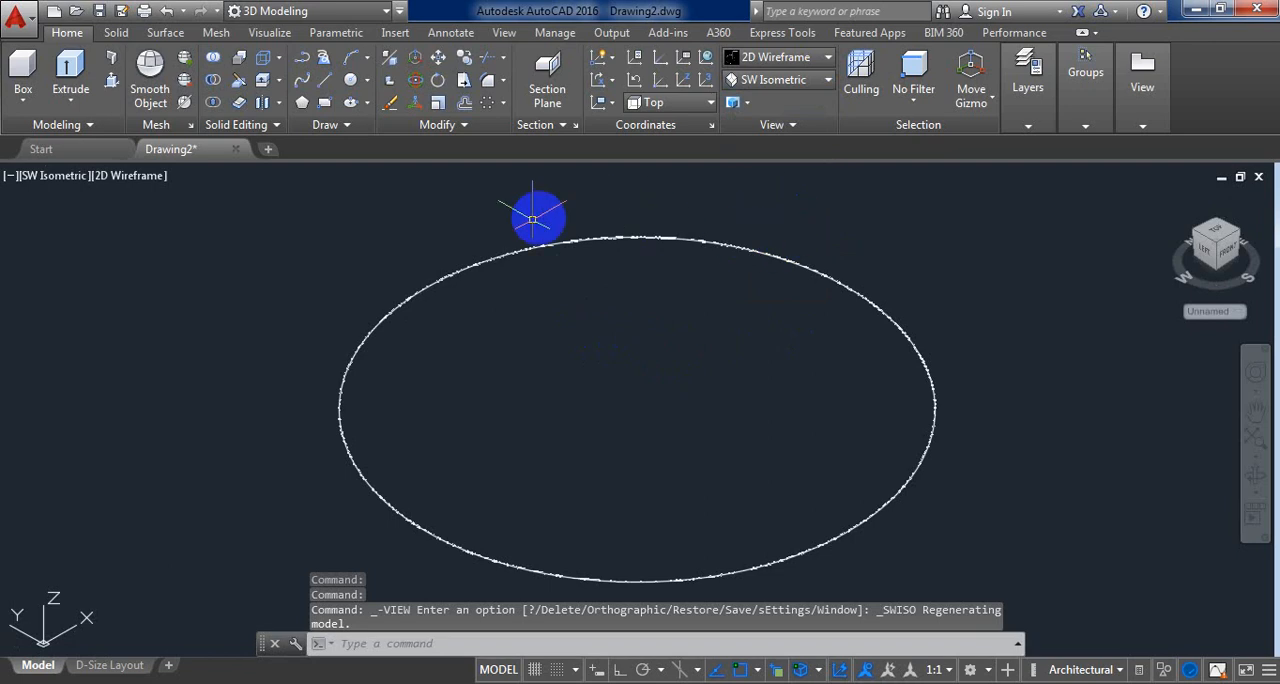
left_click(110, 88)
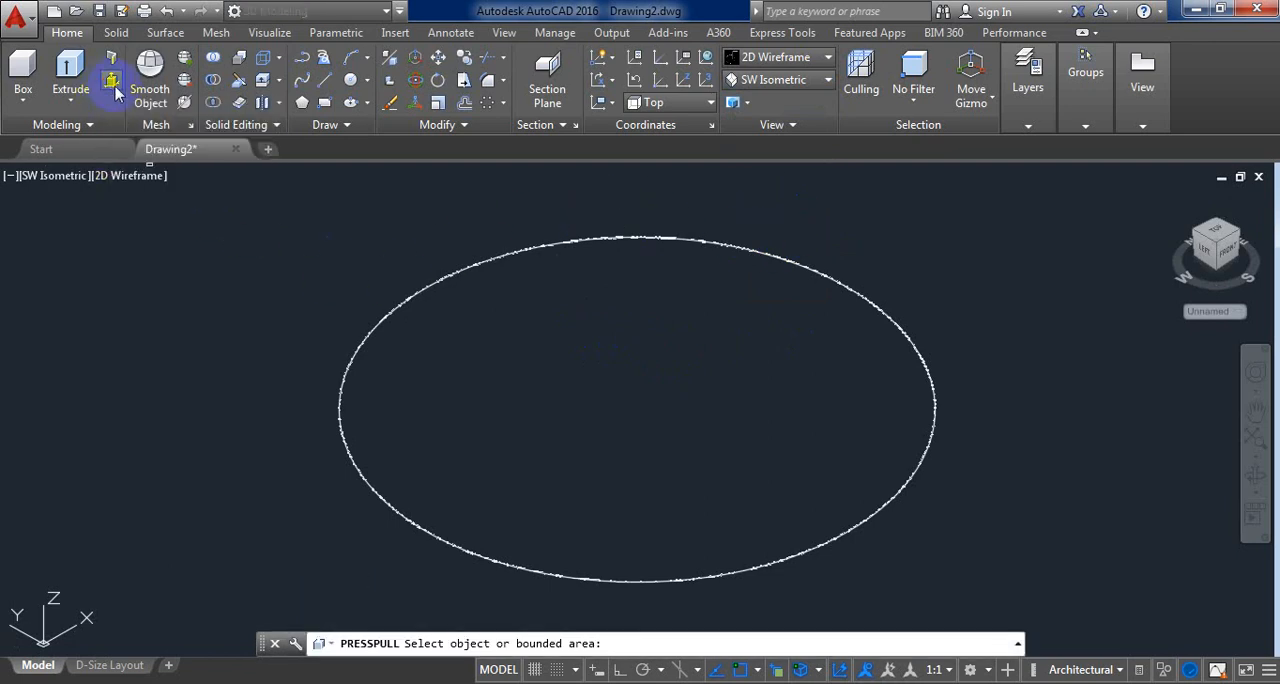
left_click(634, 397)
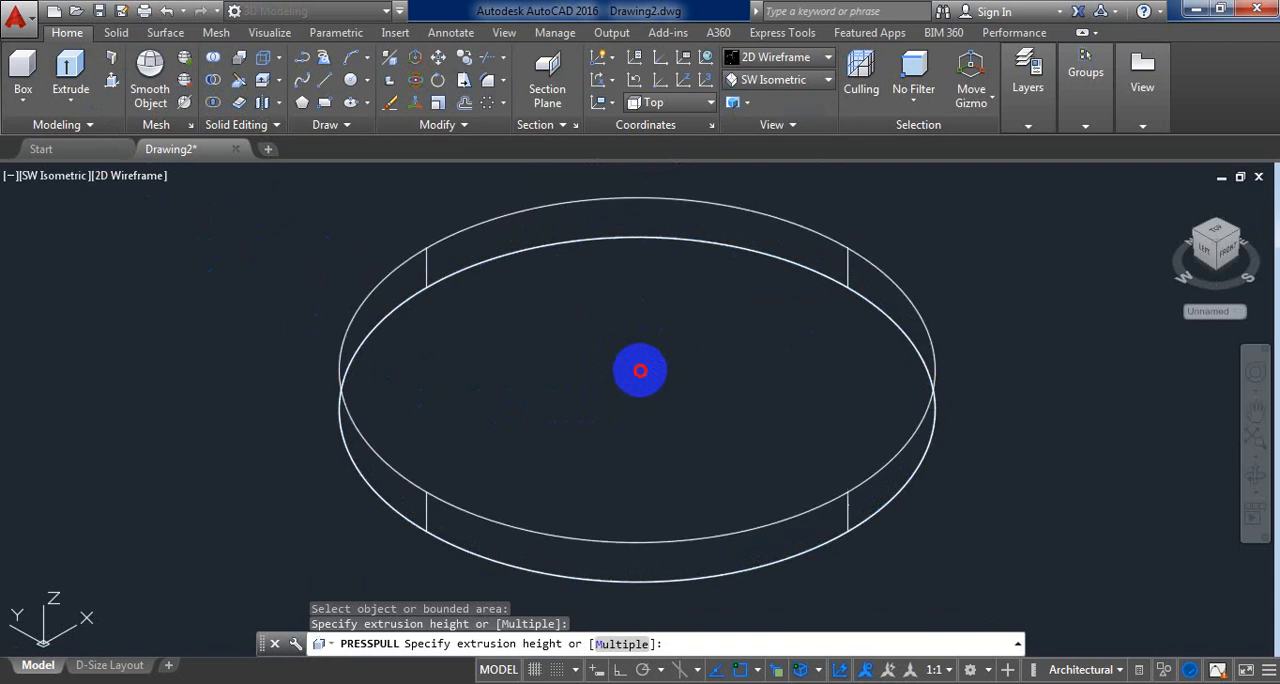
left_click(643, 365)
left_click(694, 329)
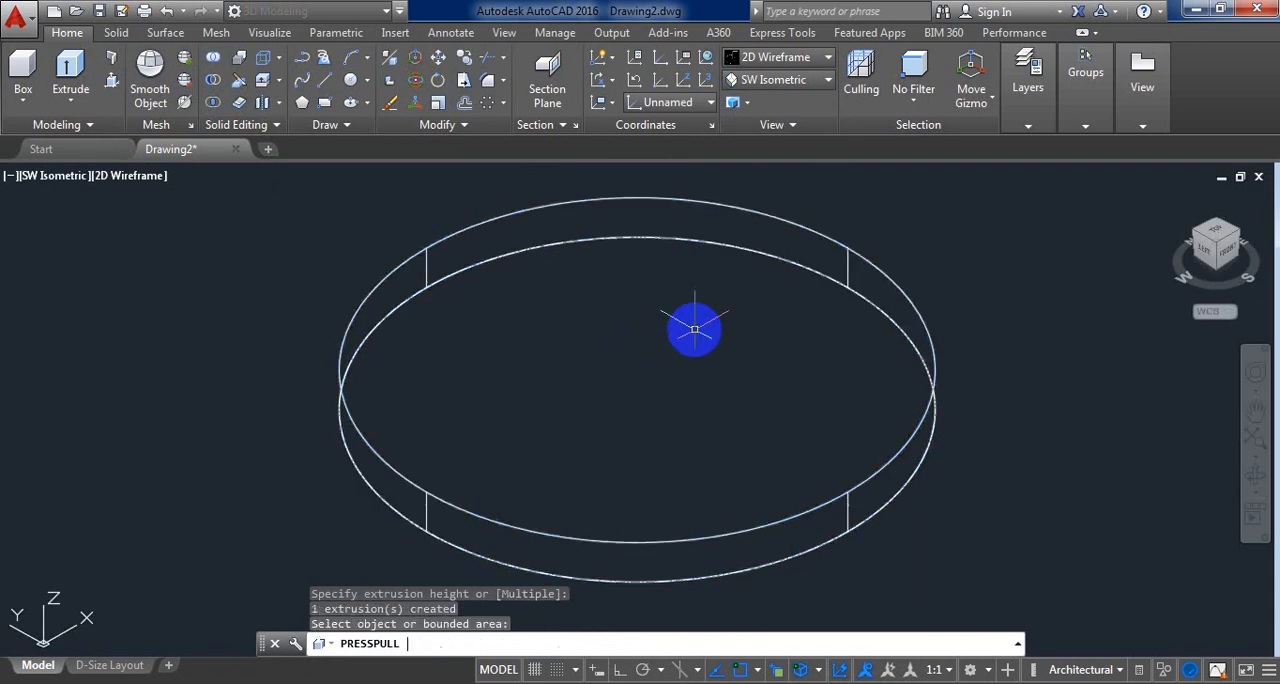
Step: Display the disc in the Realistic visual style
left_click(772, 64)
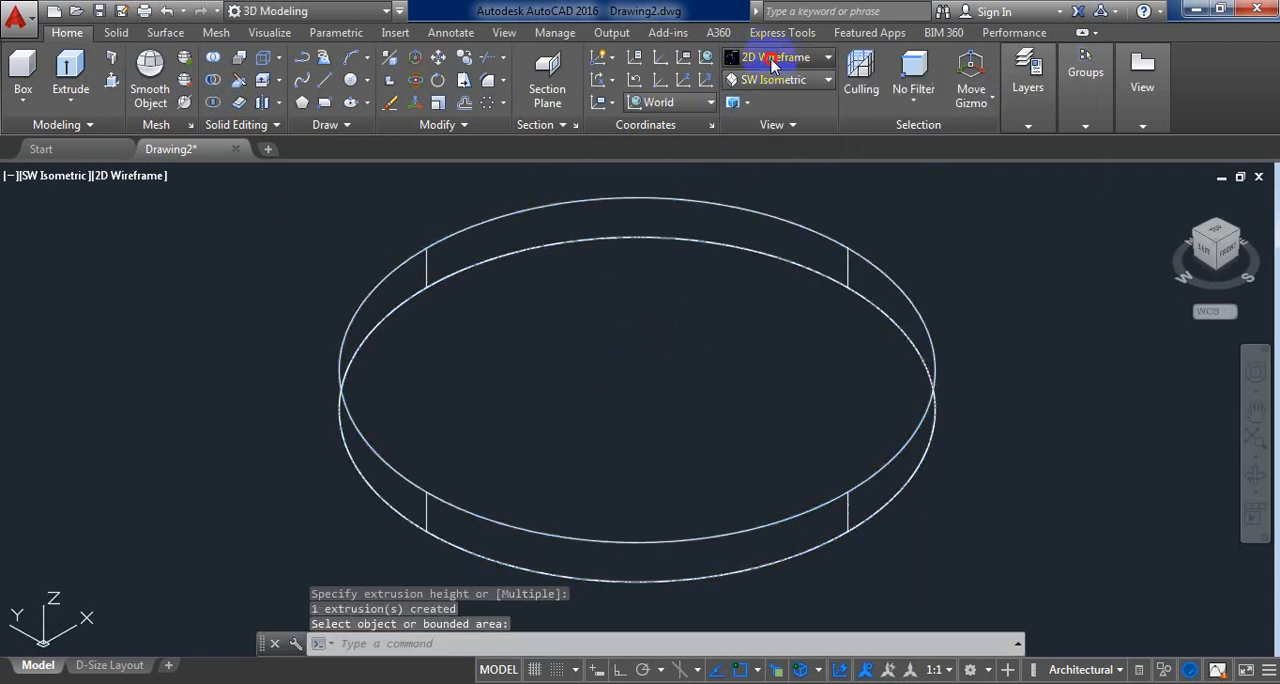
left_click(824, 58)
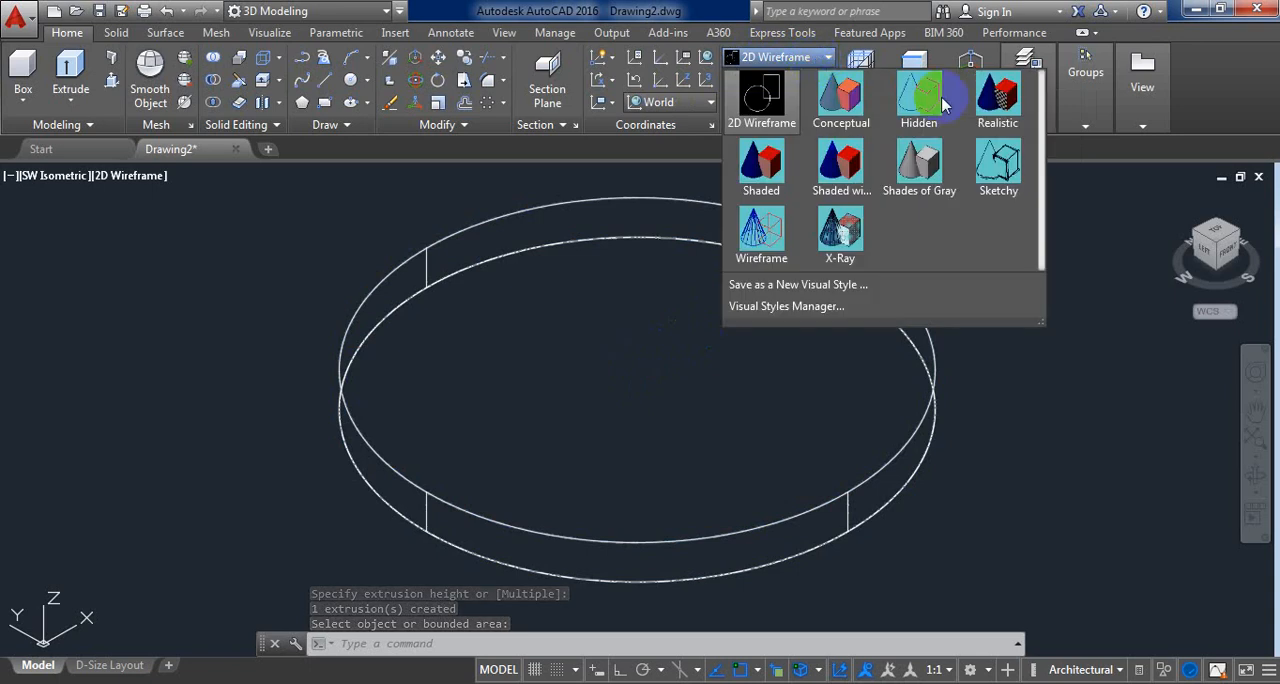
left_click(997, 112)
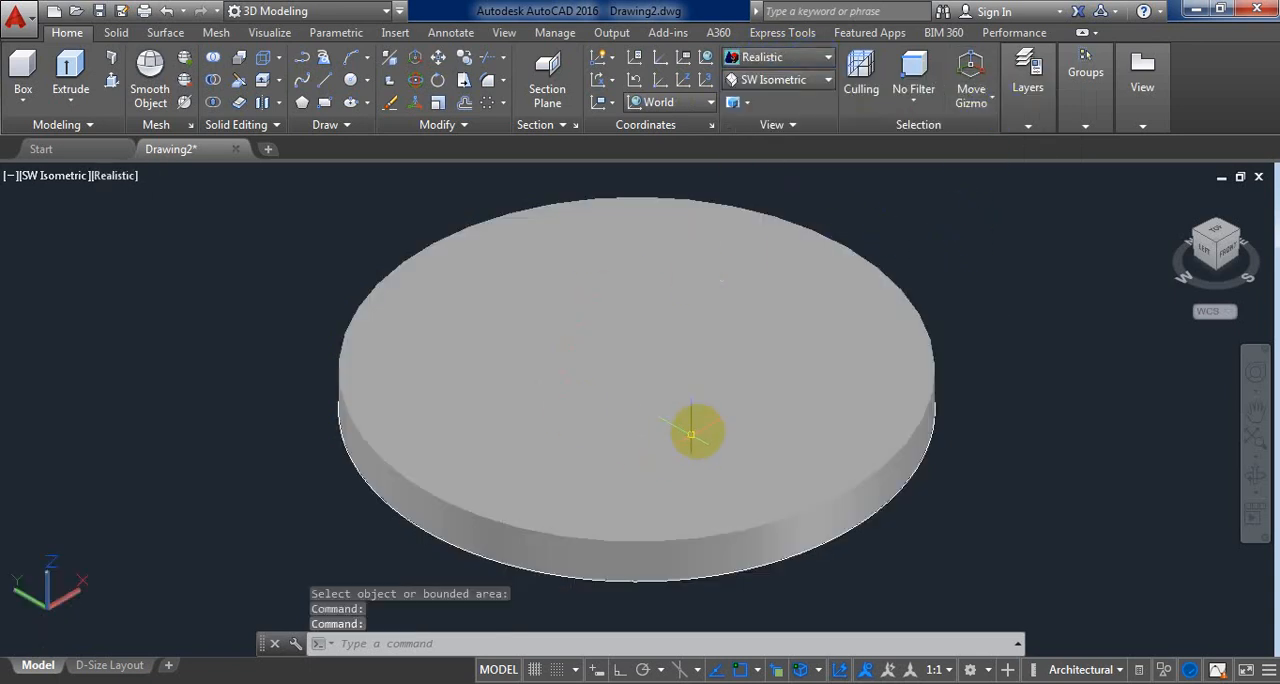
Step: Return the disc to the Top view with the 2D Wireframe visual style
left_click(768, 83)
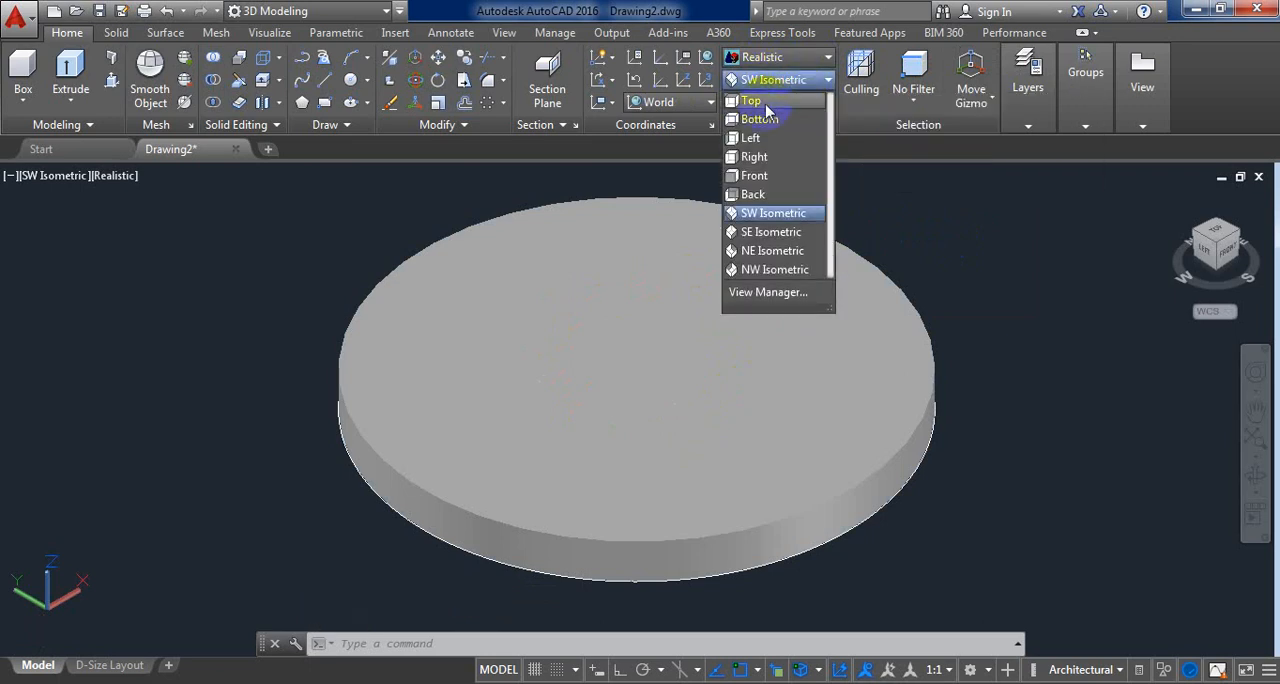
left_click(762, 103)
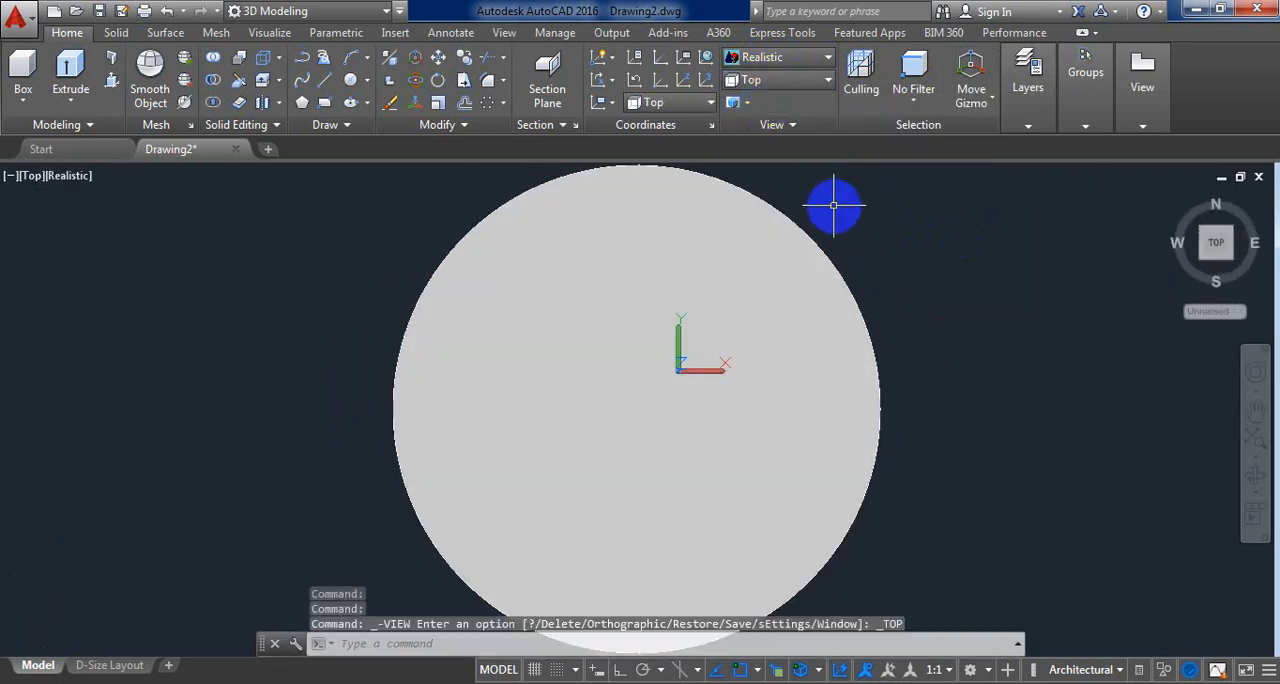
left_click(798, 58)
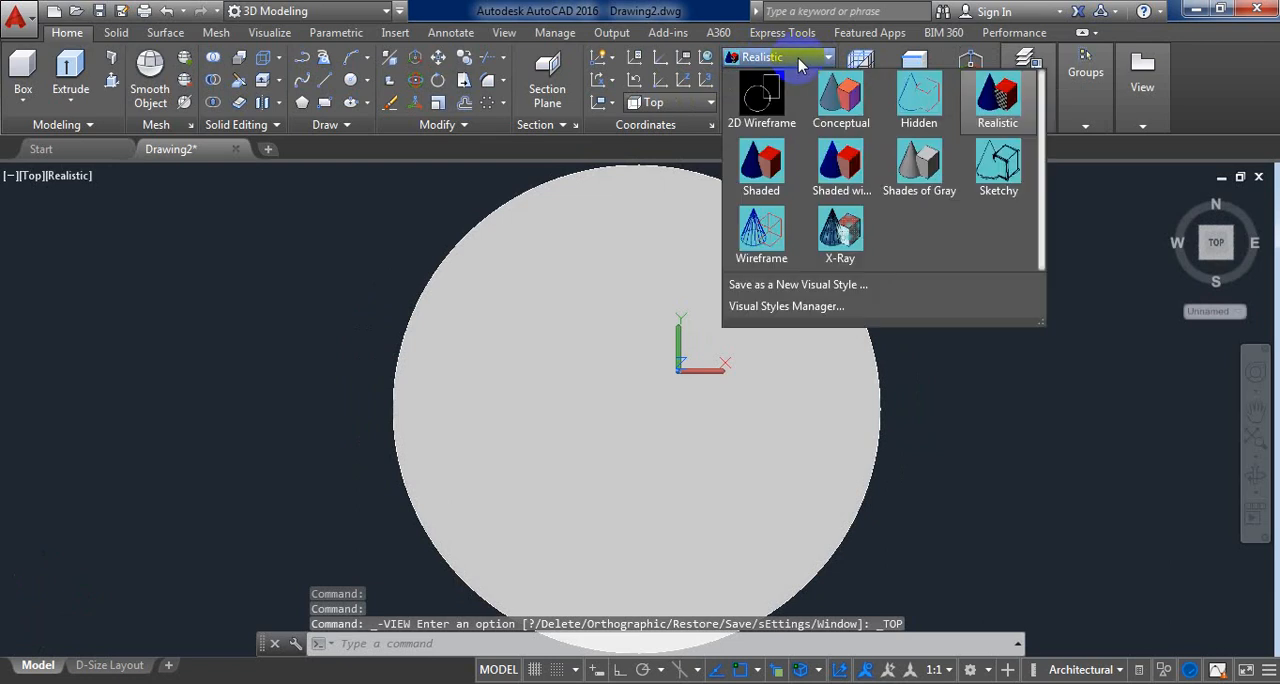
left_click(762, 103)
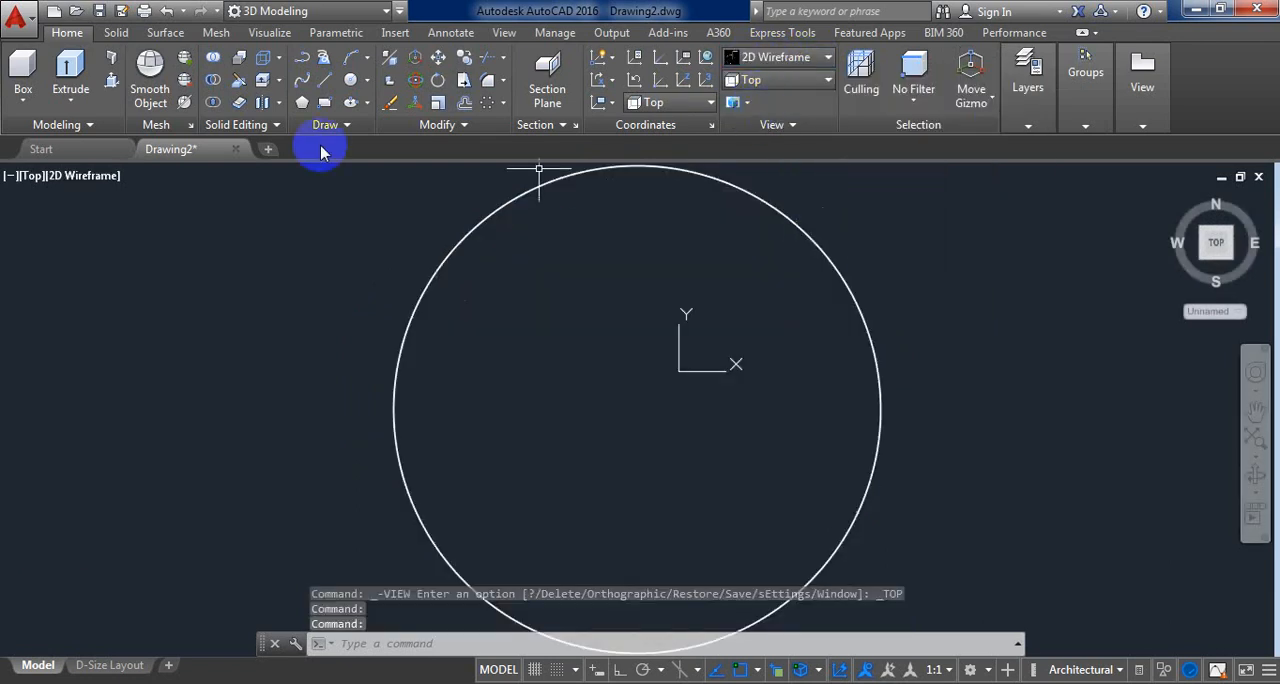
Step: Draw a short vertical line inward from the circle's top quadrant and continue it with a slanted line back up to the circle's edge
left_click(324, 85)
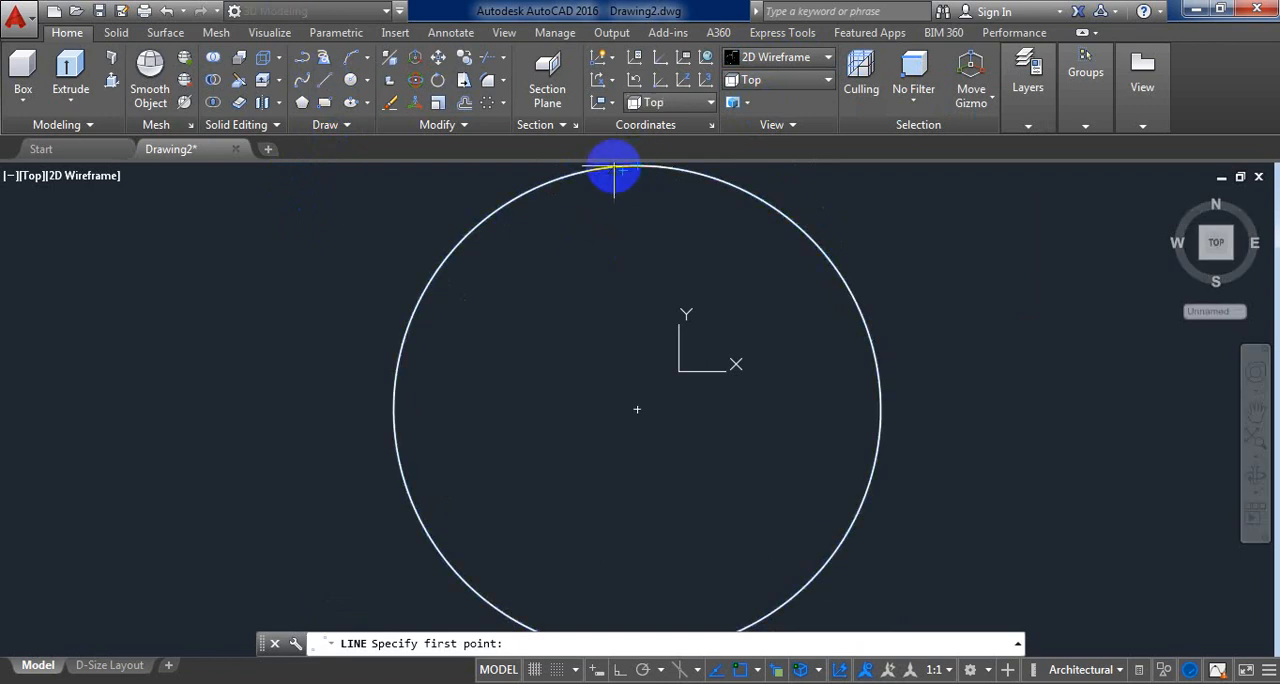
left_click(636, 166)
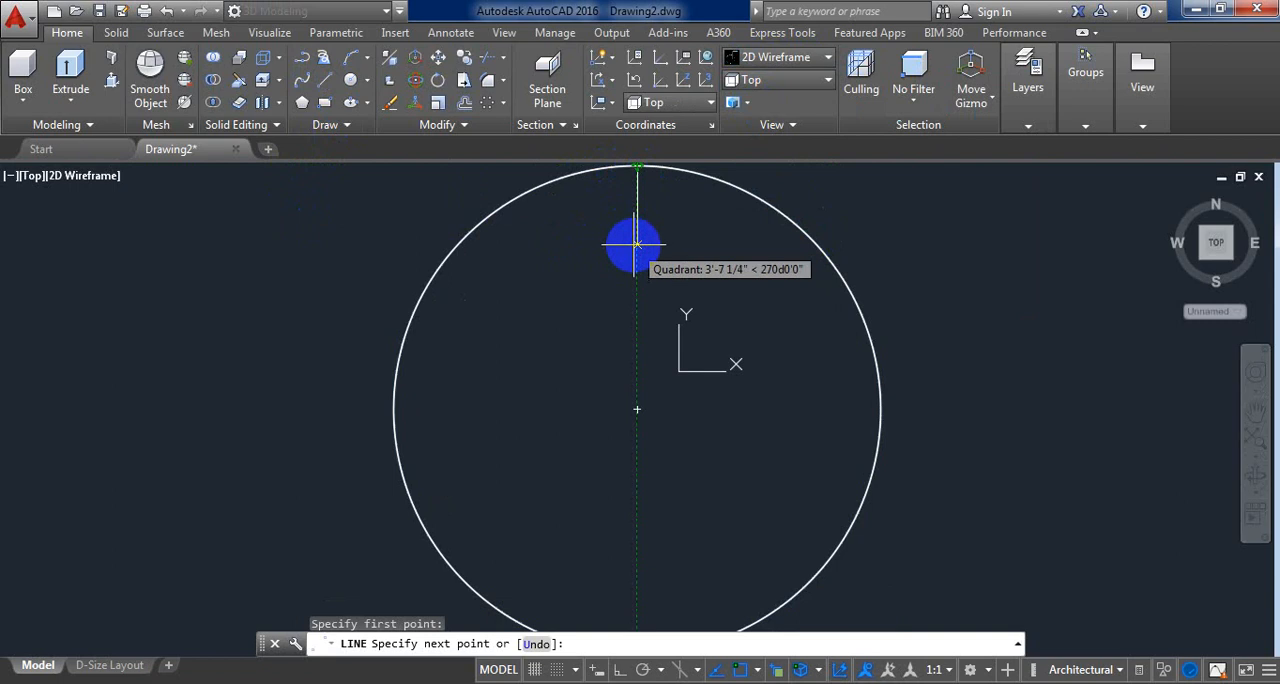
scroll(634, 243, "down", 2)
middle_click_drag(634, 243, 632, 268)
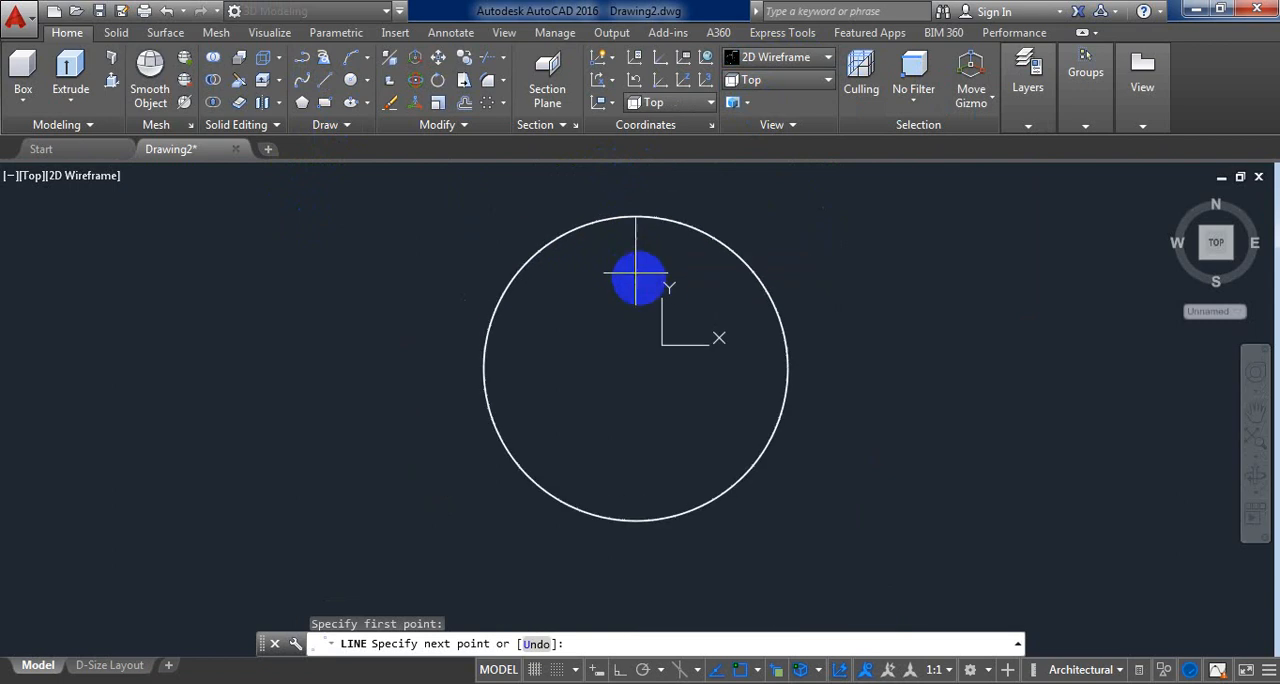
scroll(632, 268, "up", 2)
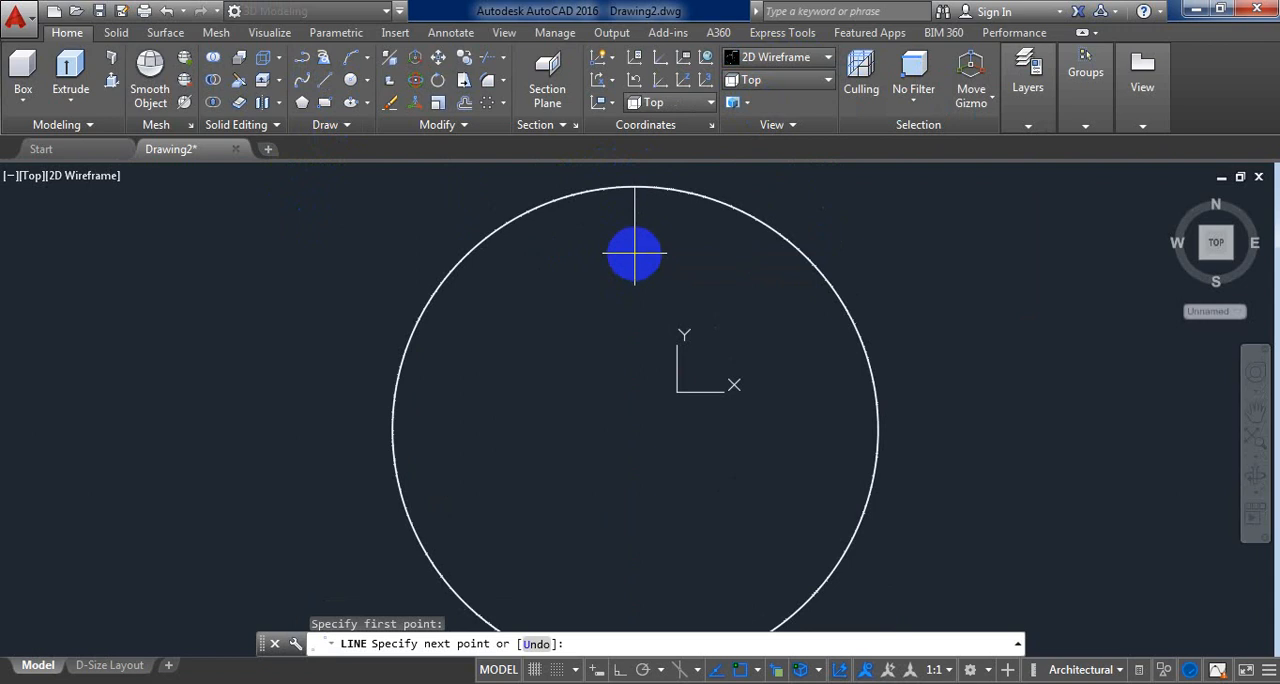
left_click(634, 253)
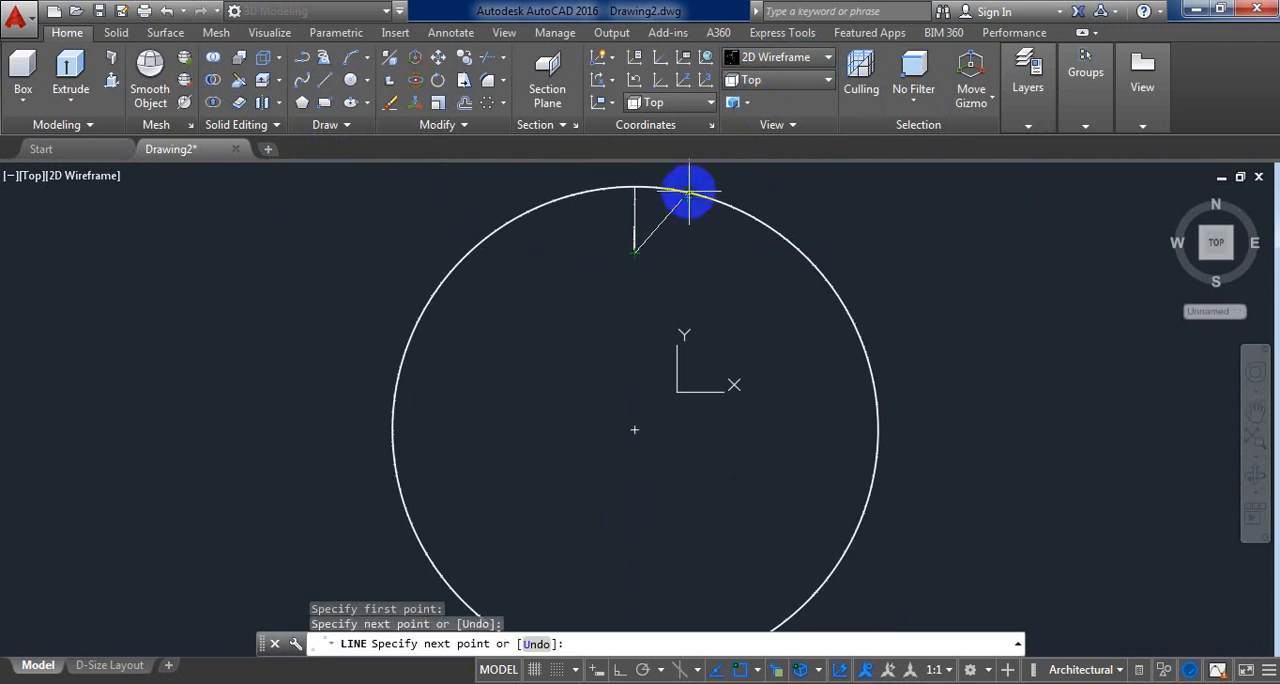
left_click(689, 191)
right_click(689, 191)
left_click(705, 201)
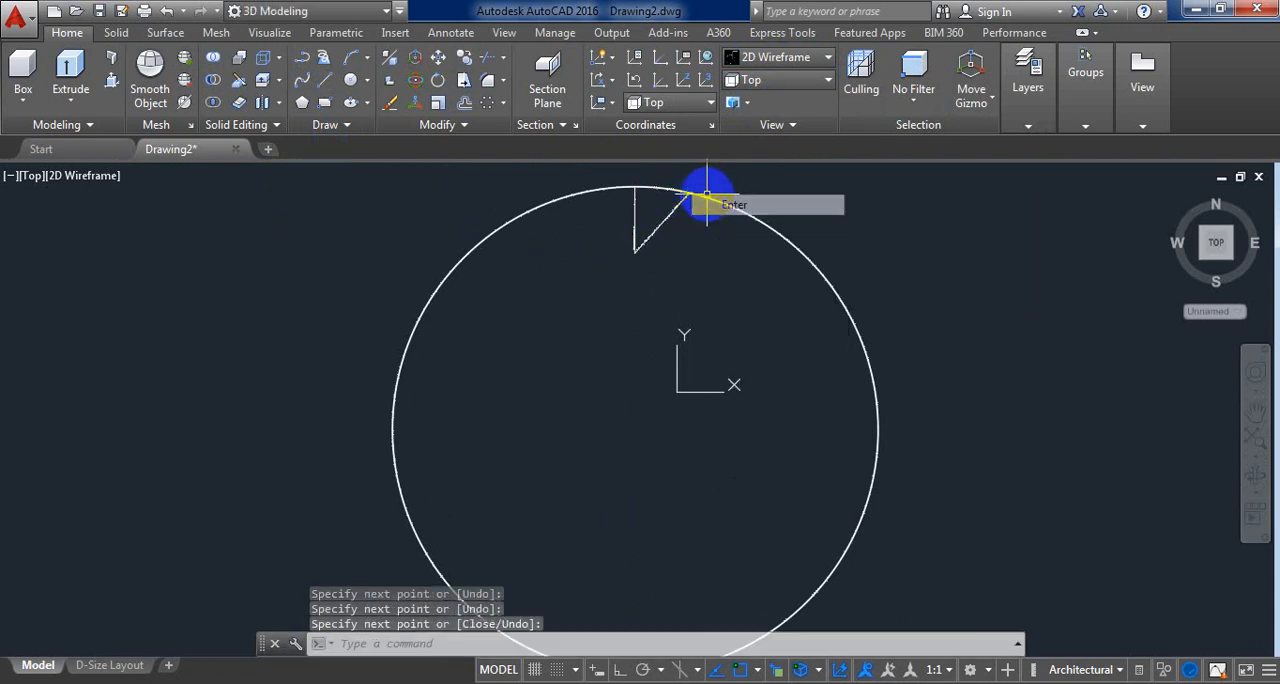
Step: Mirror the slanted line across the short vertical line, keeping the original, and delete the vertical line to leave a V shape
left_click(703, 242)
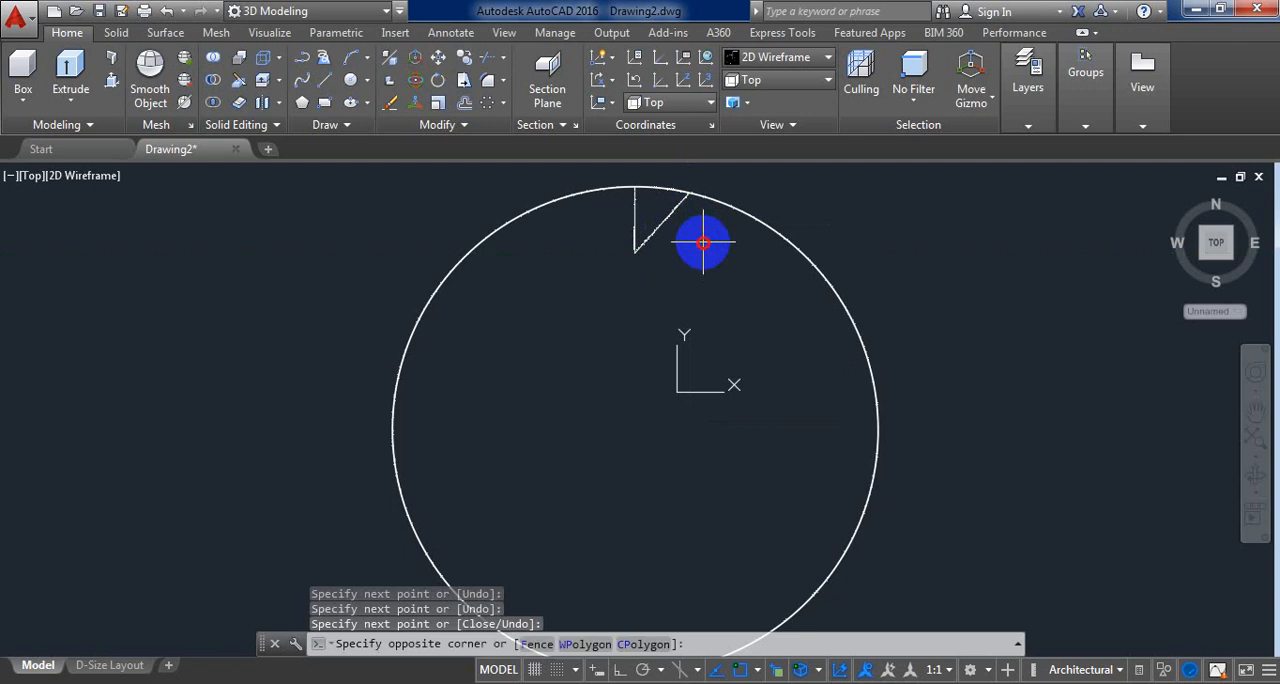
left_click(649, 209)
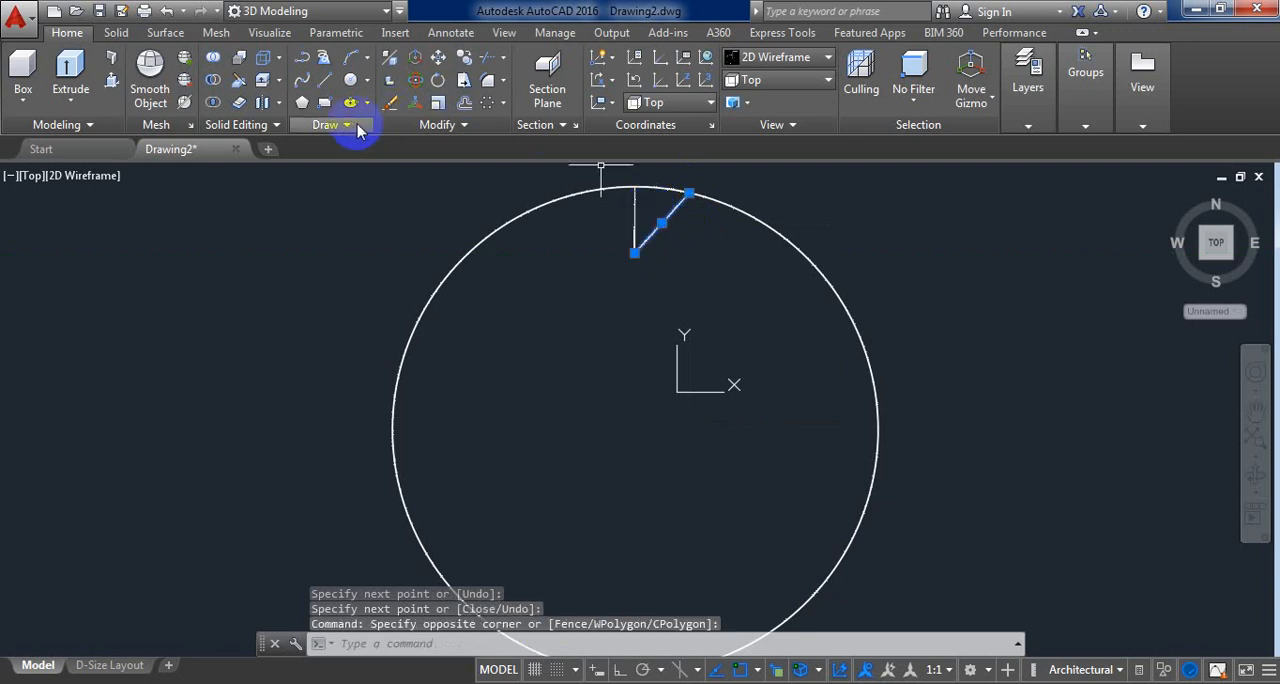
left_click(457, 125)
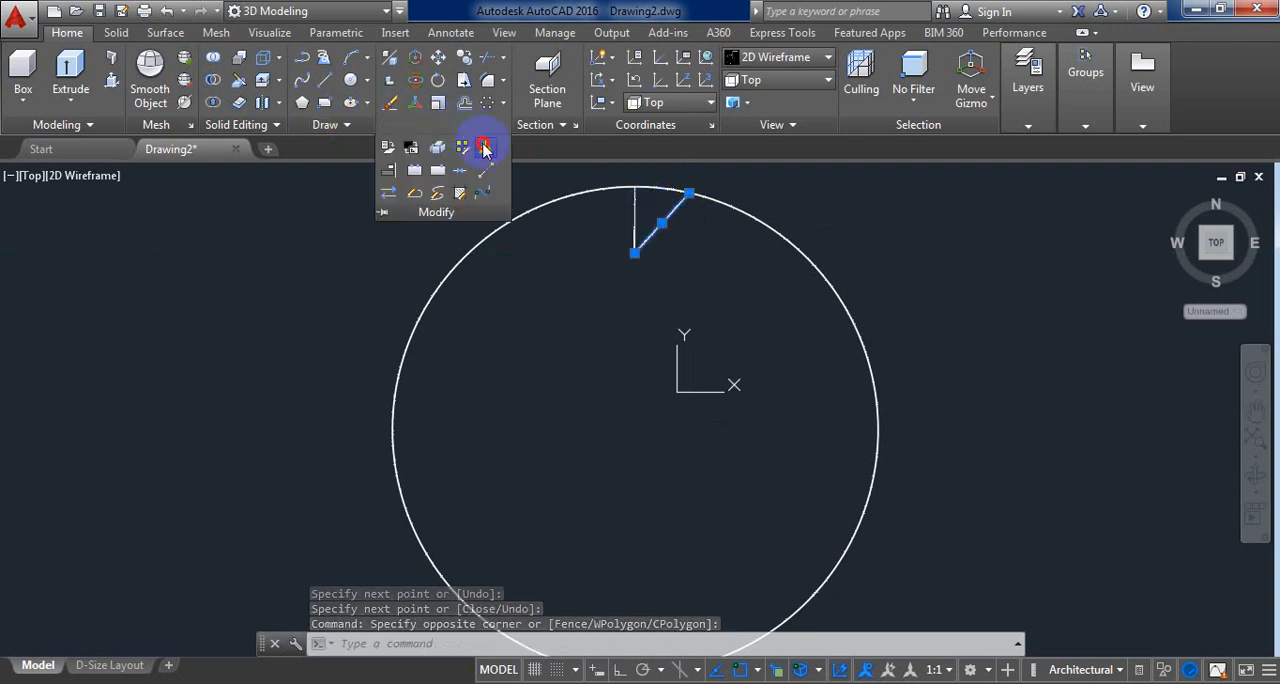
left_click(485, 148)
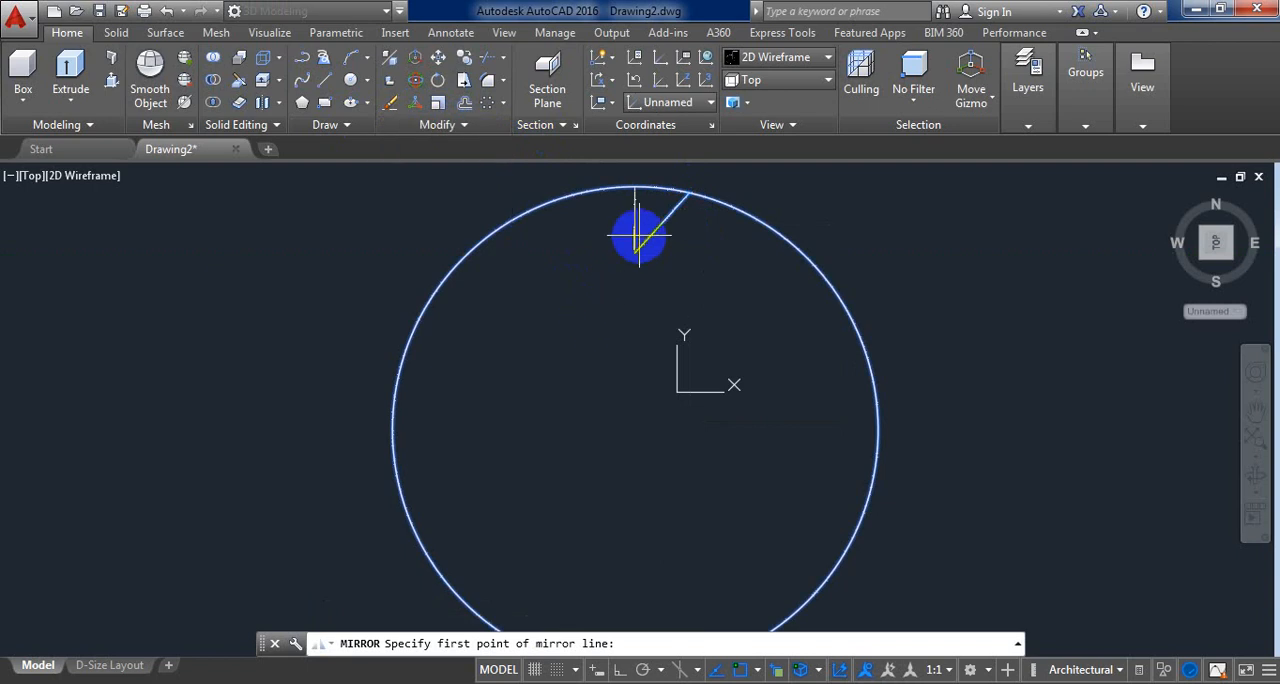
left_click(634, 186)
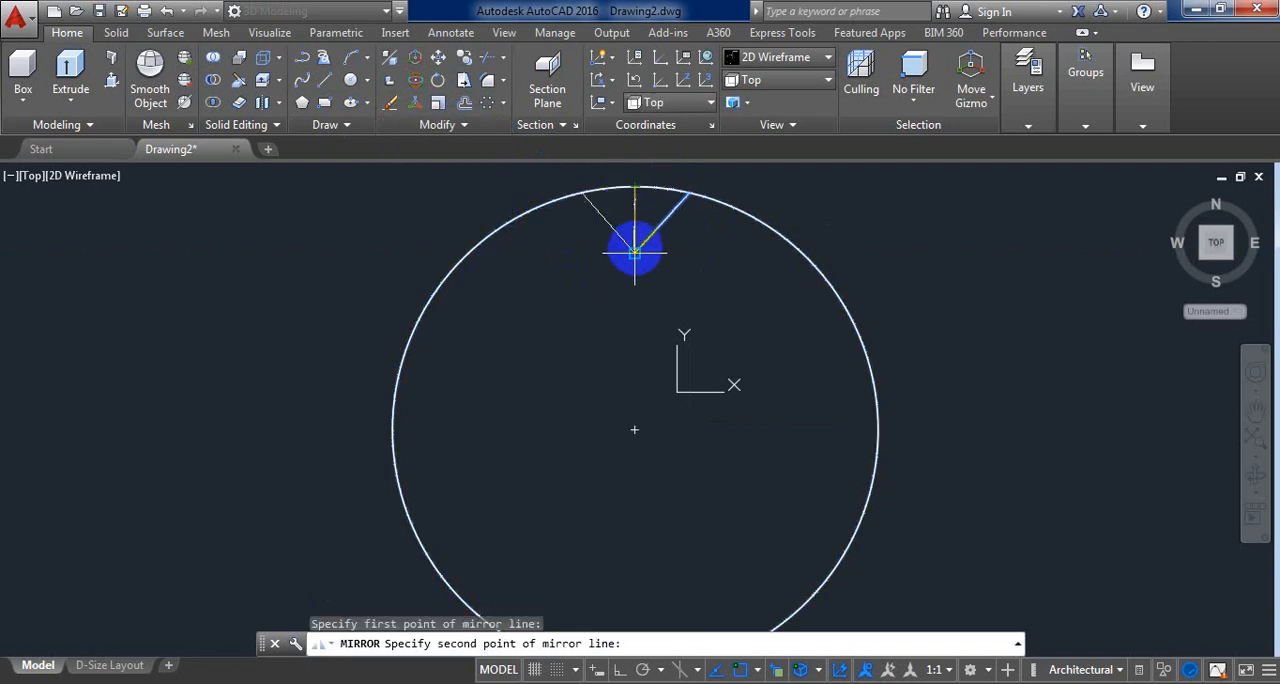
left_click(634, 252)
key("Return")
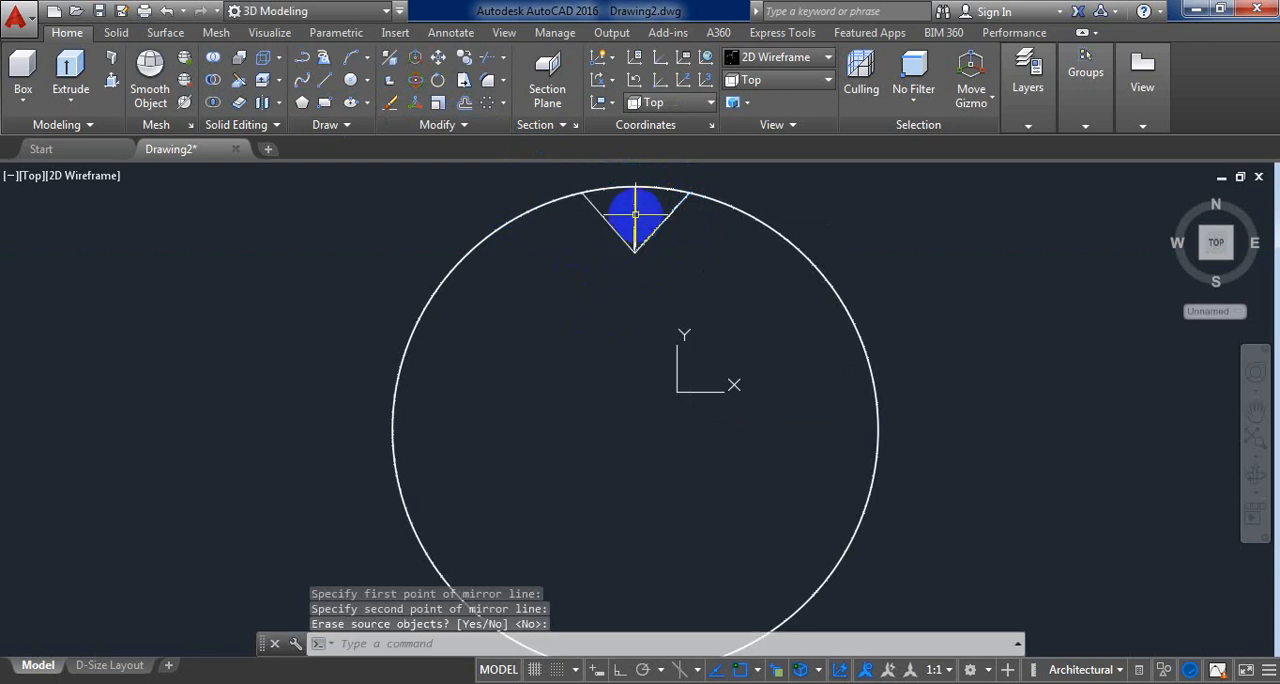
left_click(634, 214)
key("Delete")
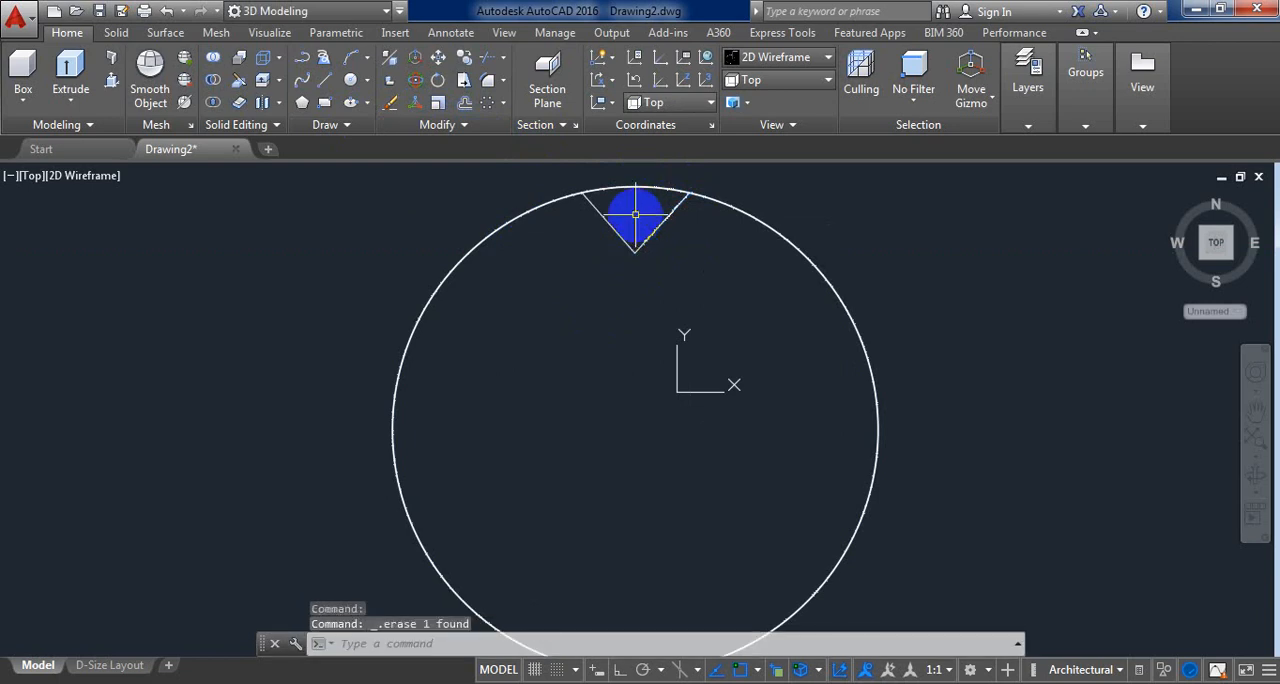
Step: Create a polar array of the two V lines around the circle's center with 12 items filling 360 degrees
left_click(677, 274)
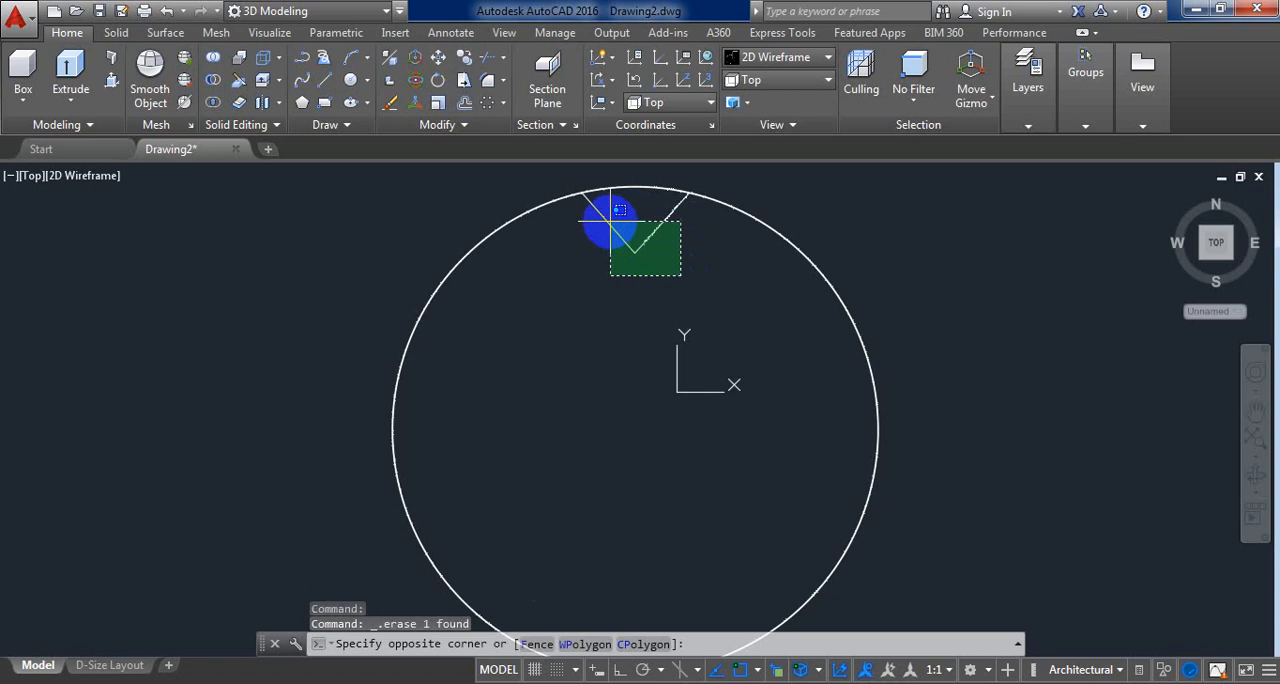
left_click(608, 222)
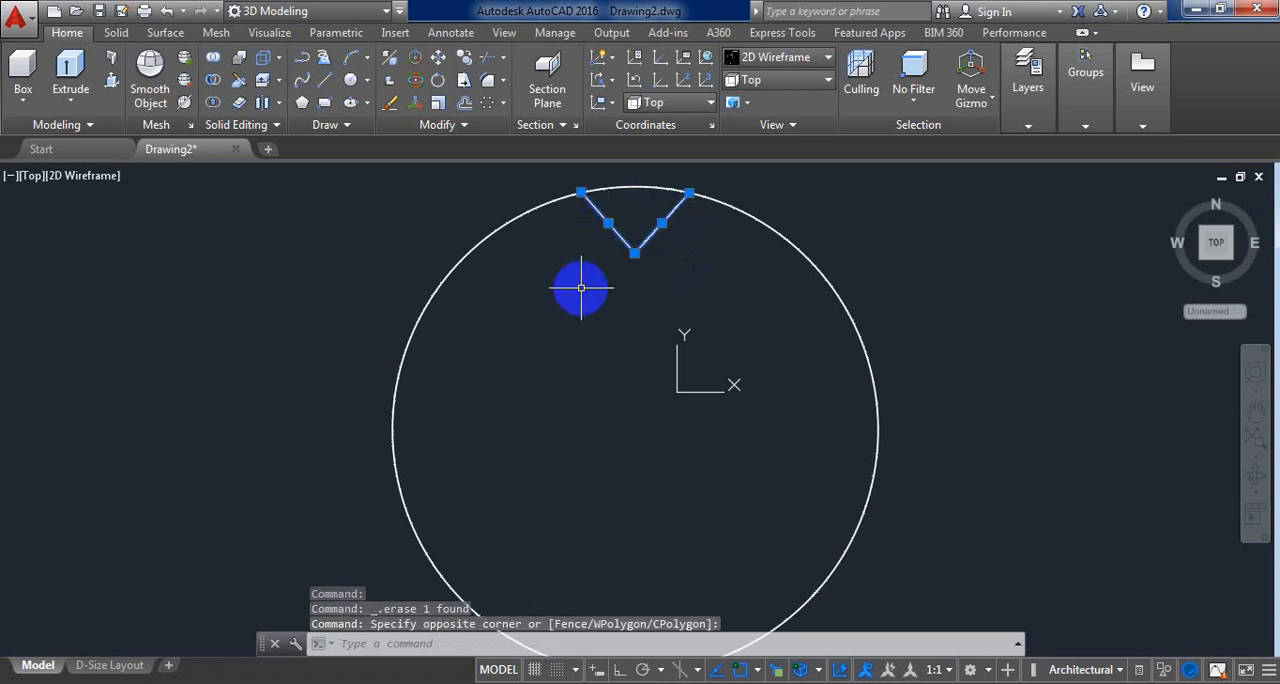
left_click(502, 103)
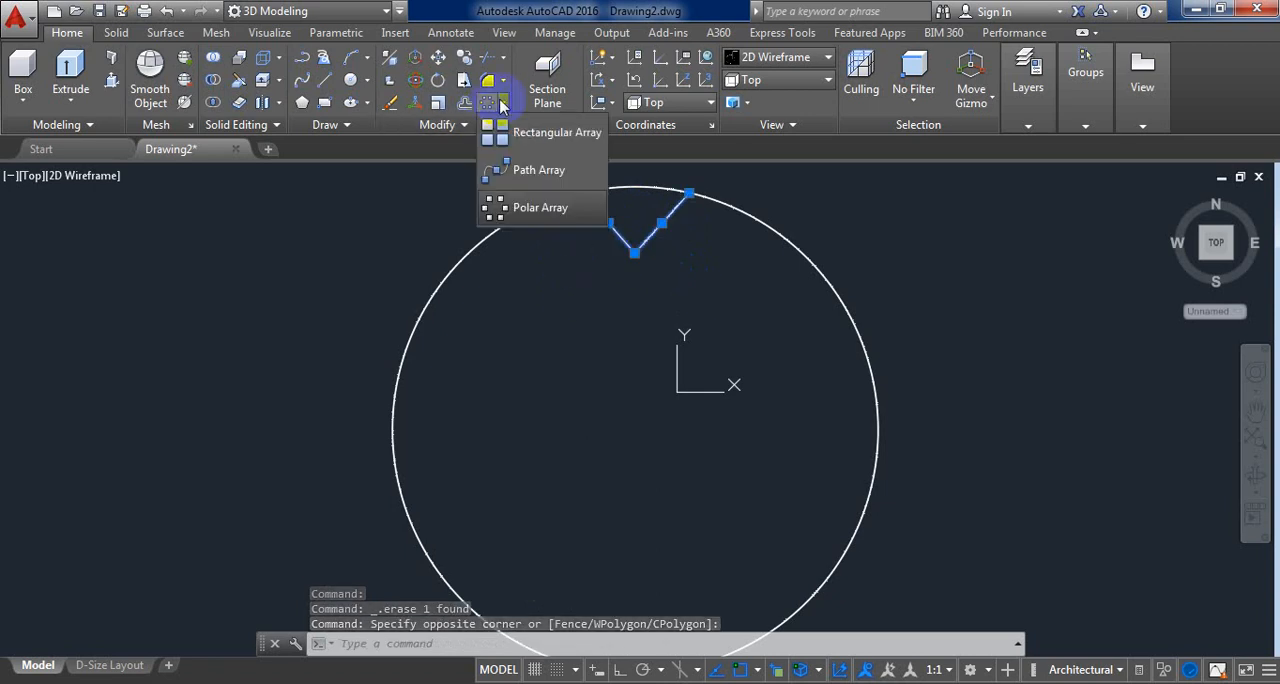
left_click(530, 208)
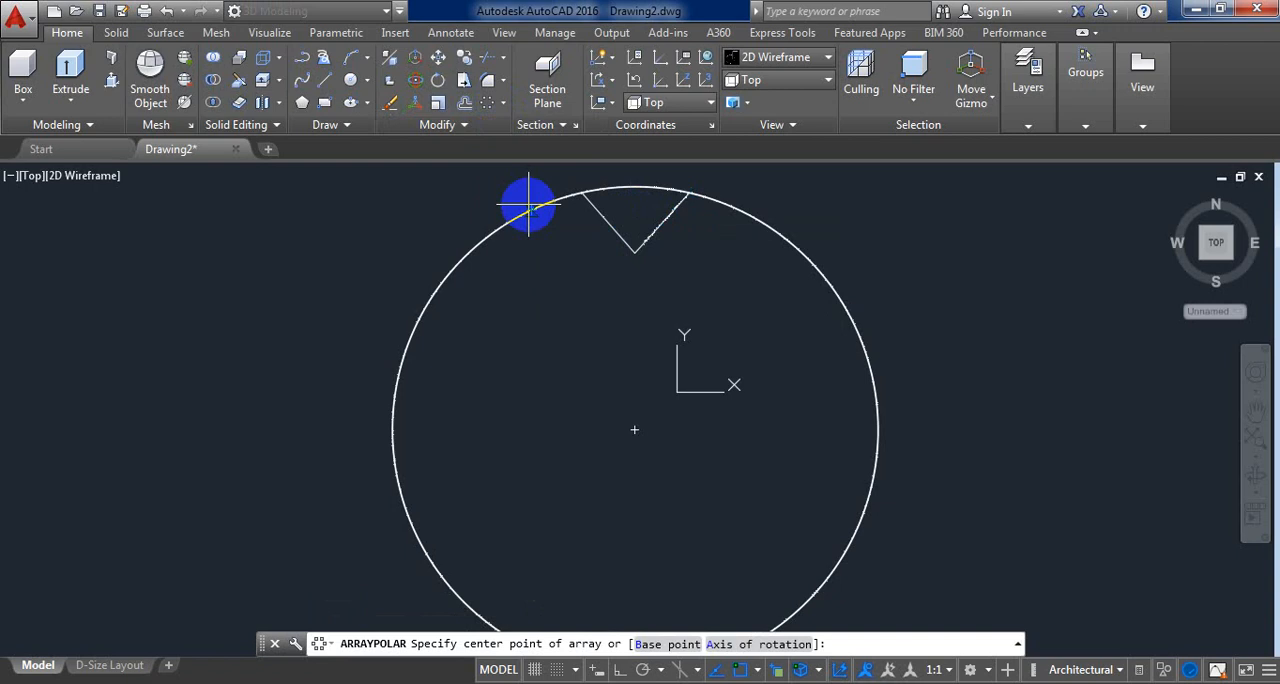
left_click(634, 430)
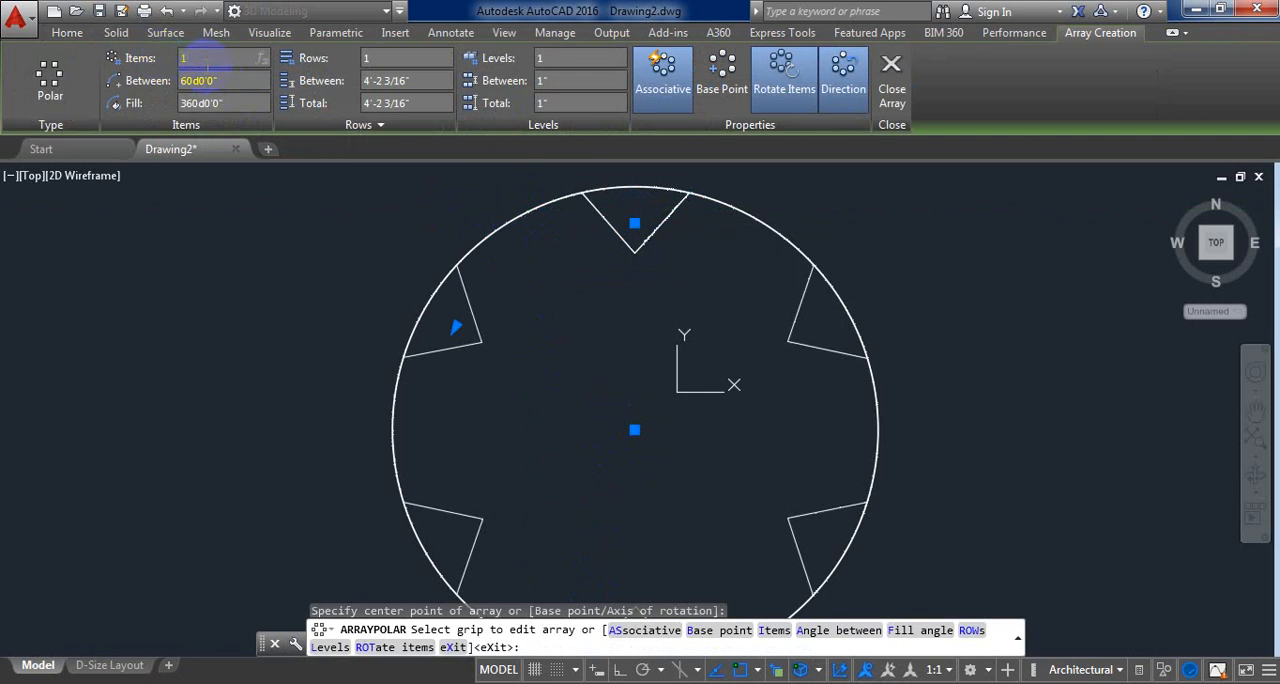
left_click(239, 387)
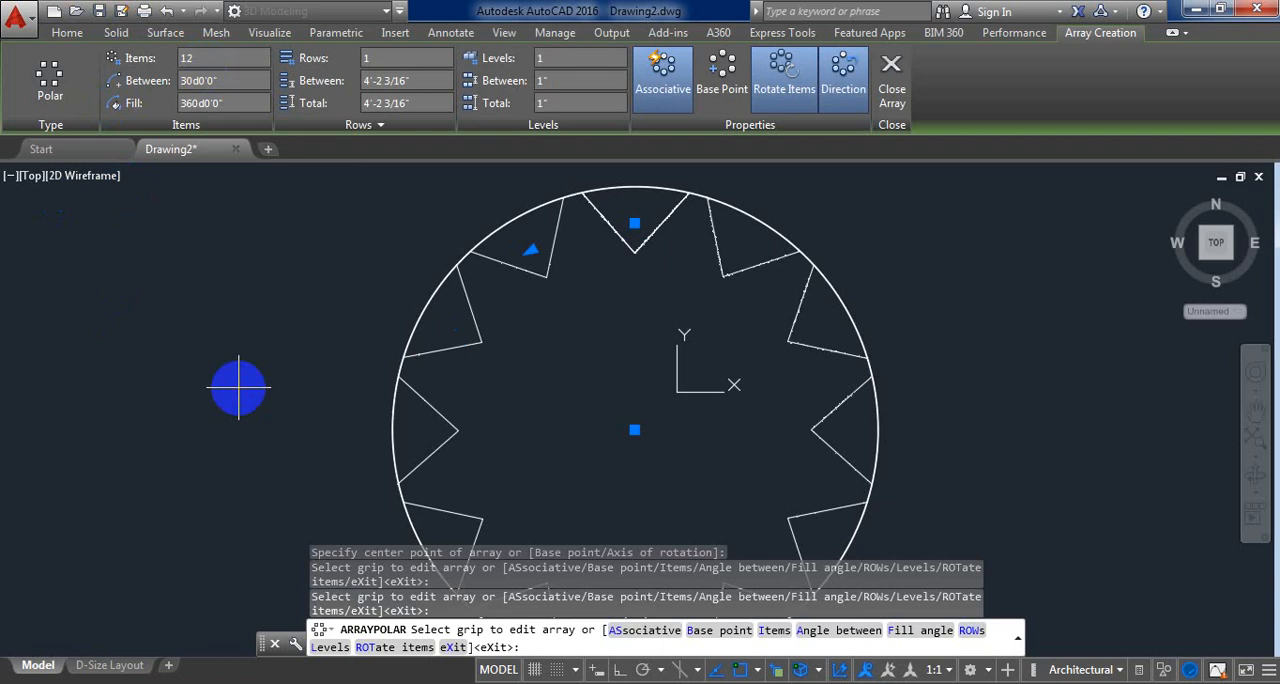
key("Return")
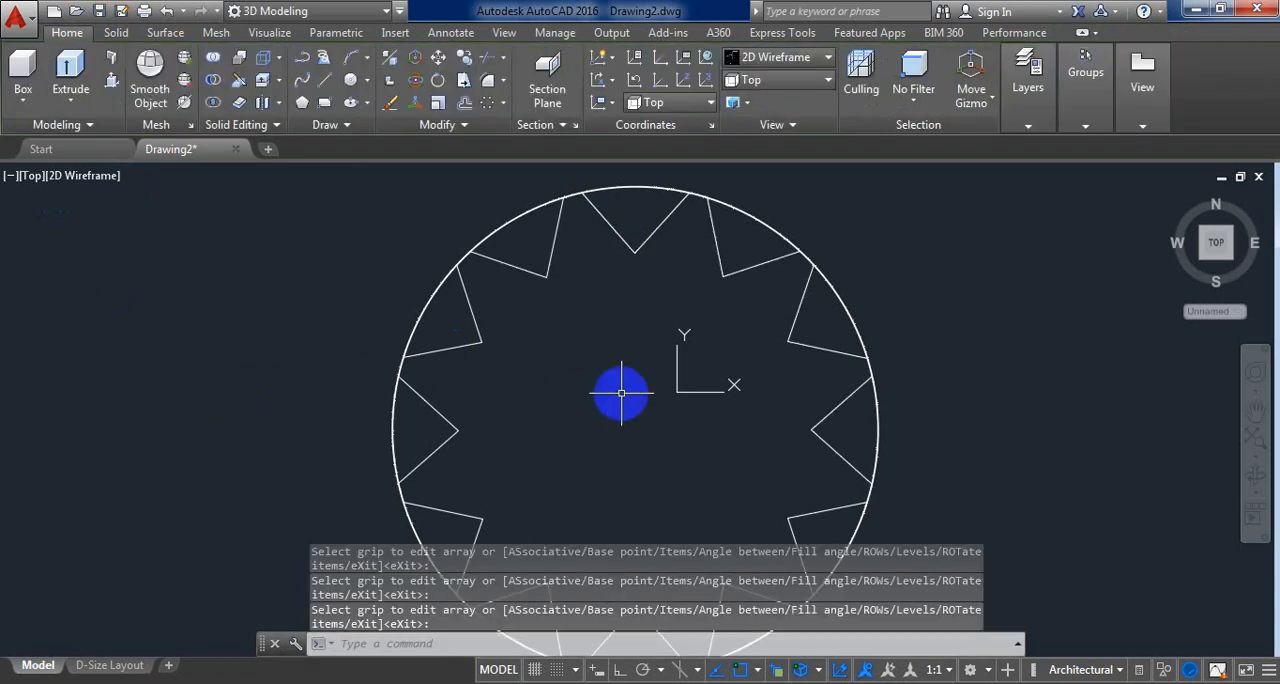
Step: Switch to the SW Isometric view, checking the disc in the Realistic visual style before returning to 2D Wireframe
left_click(792, 62)
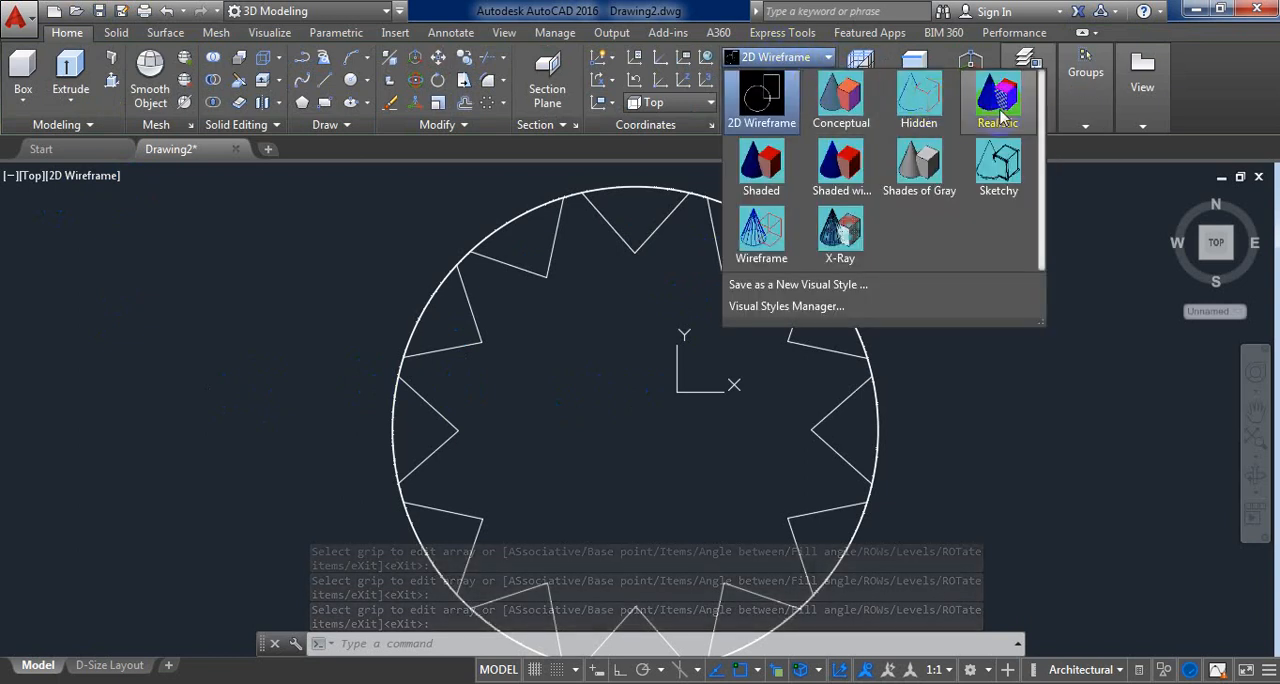
left_click(999, 118)
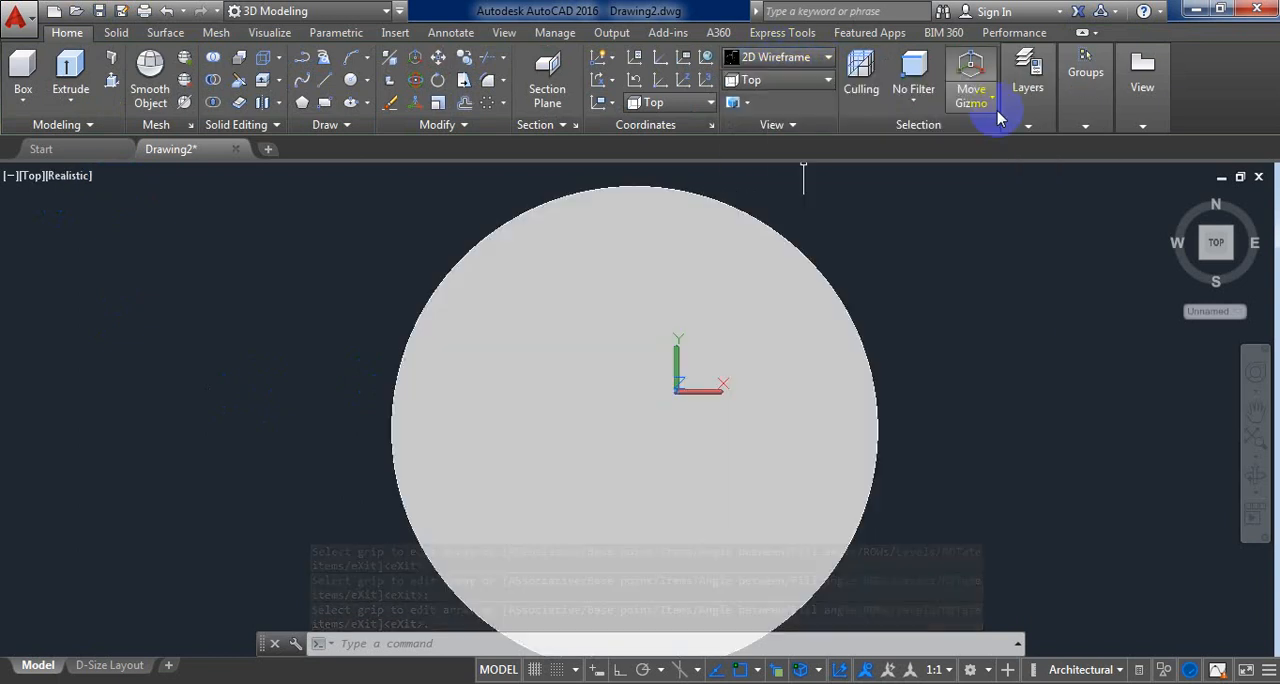
left_click(827, 80)
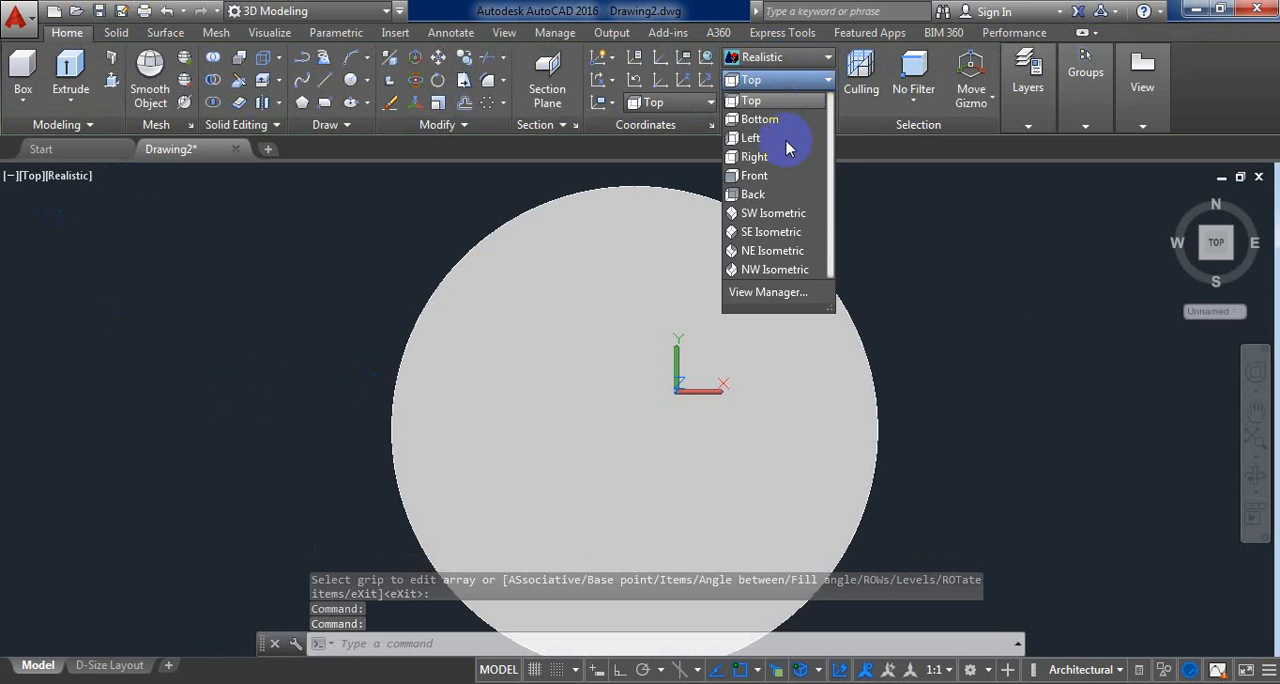
left_click(775, 215)
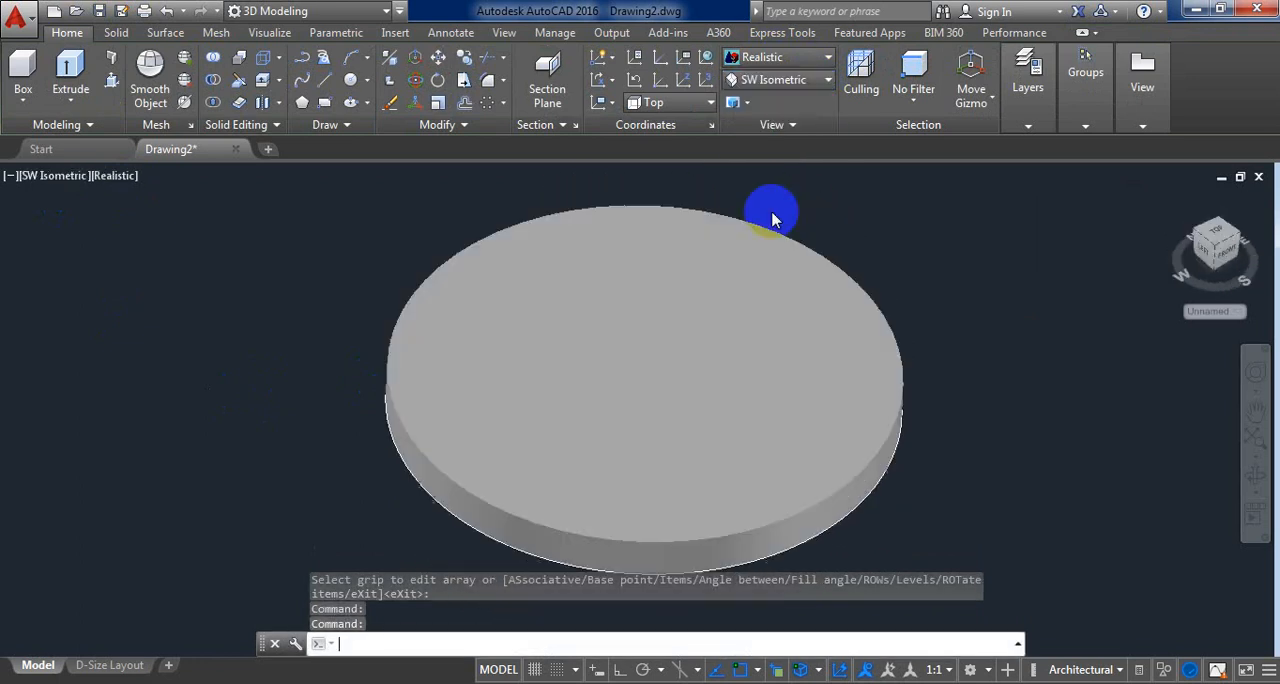
left_click(800, 58)
left_click(757, 95)
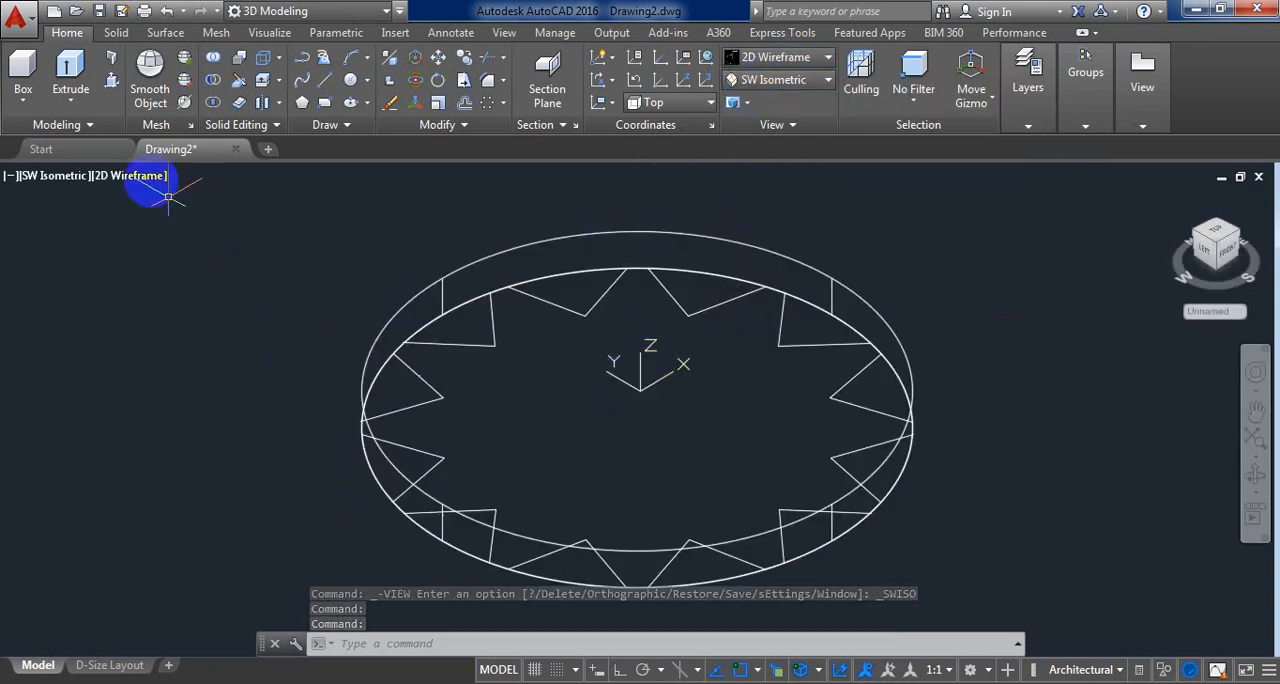
Step: Try to cut three neighbouring V-shaped regions at the disc's edge with Presspull, pulling each one downward
left_click(110, 85)
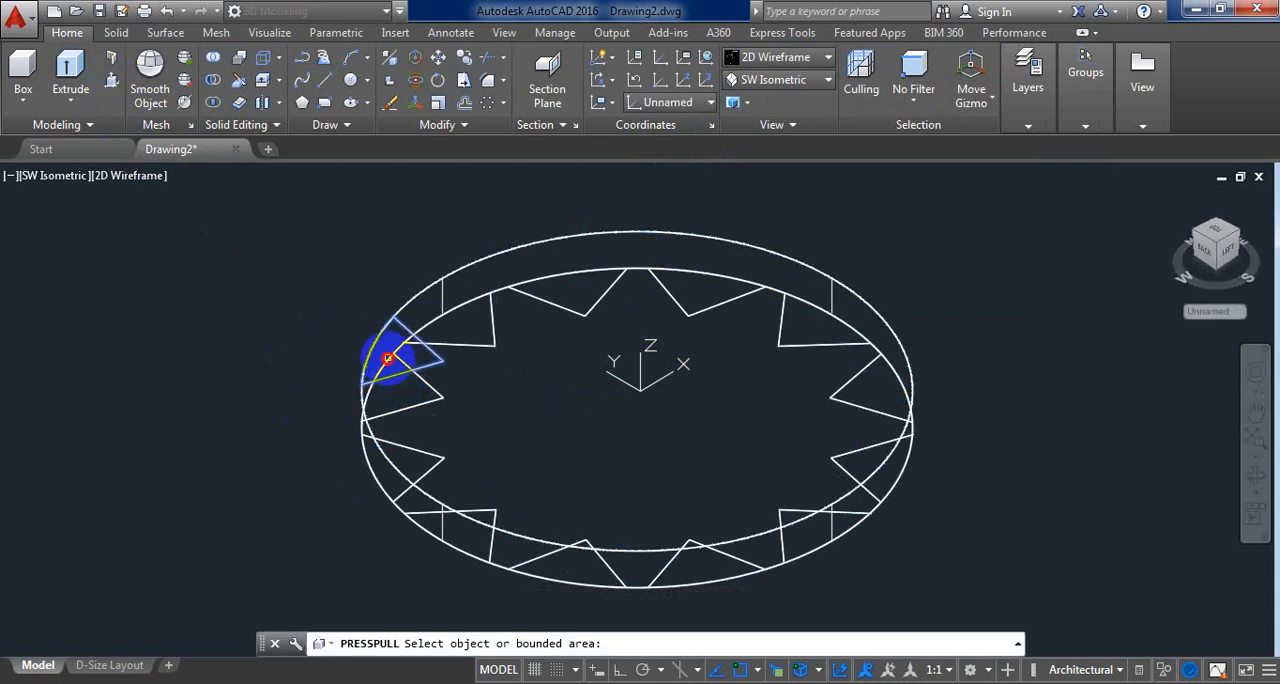
left_click(388, 358)
left_click(344, 512)
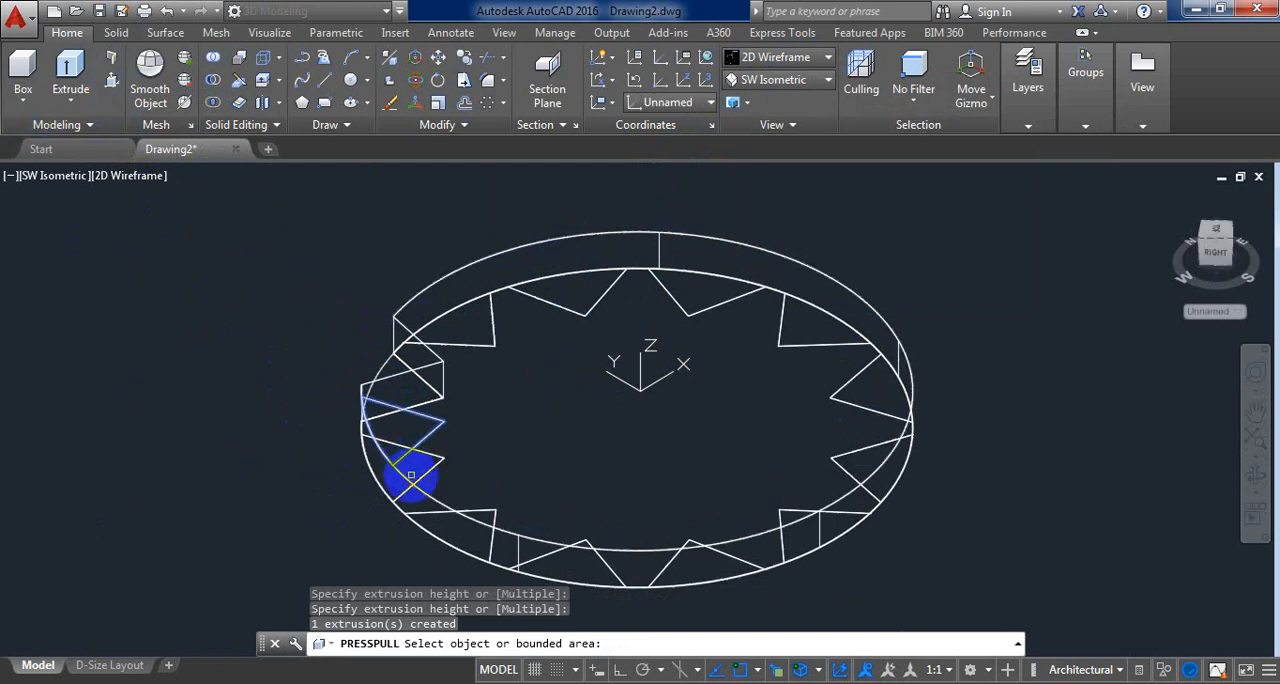
left_click(393, 449)
left_click(366, 540)
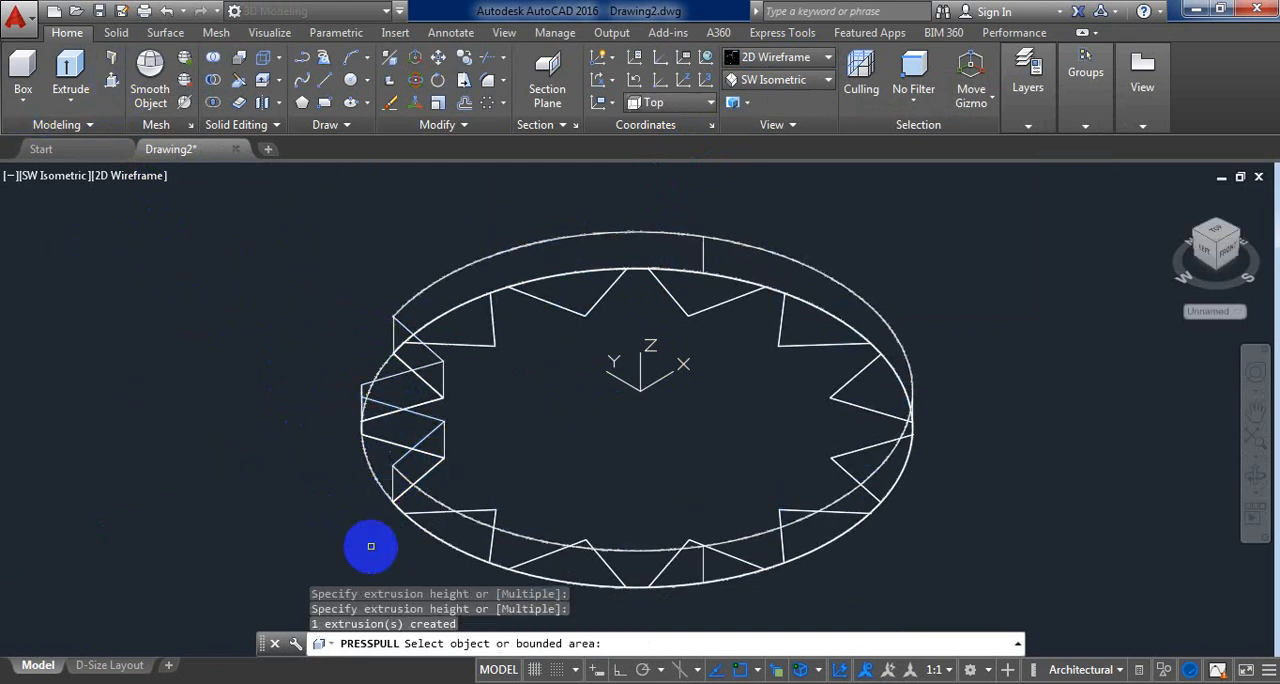
left_click(467, 513)
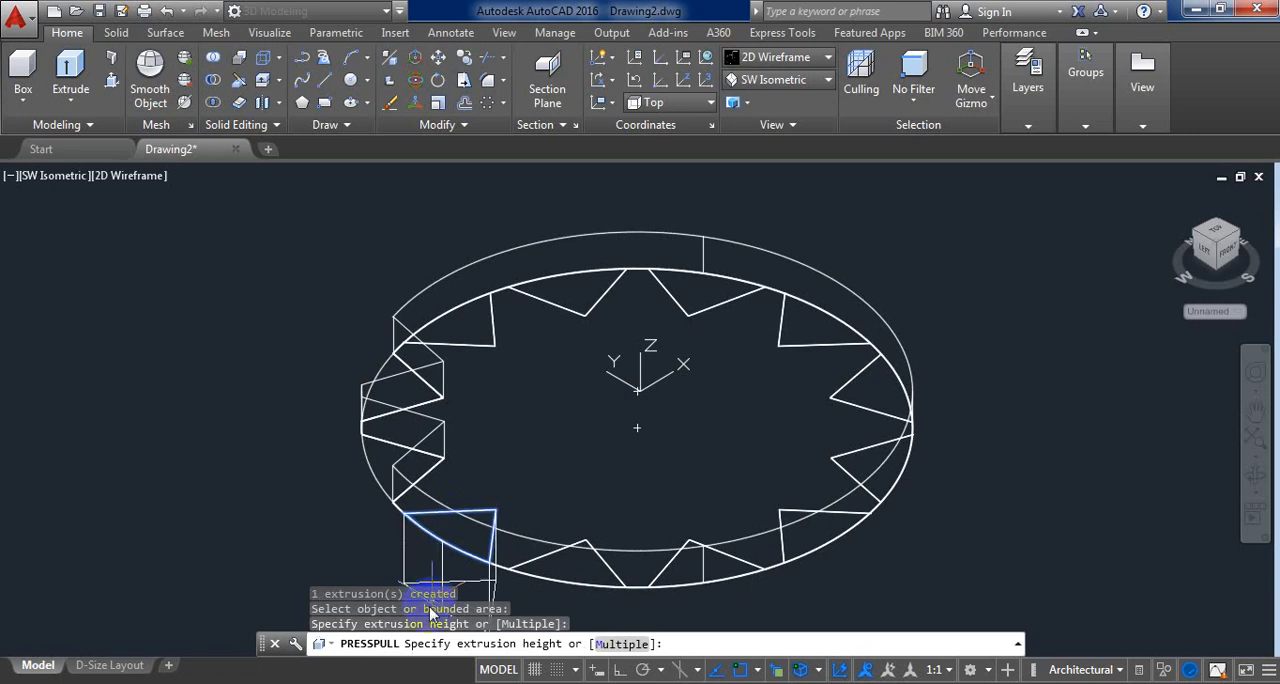
left_click(420, 572)
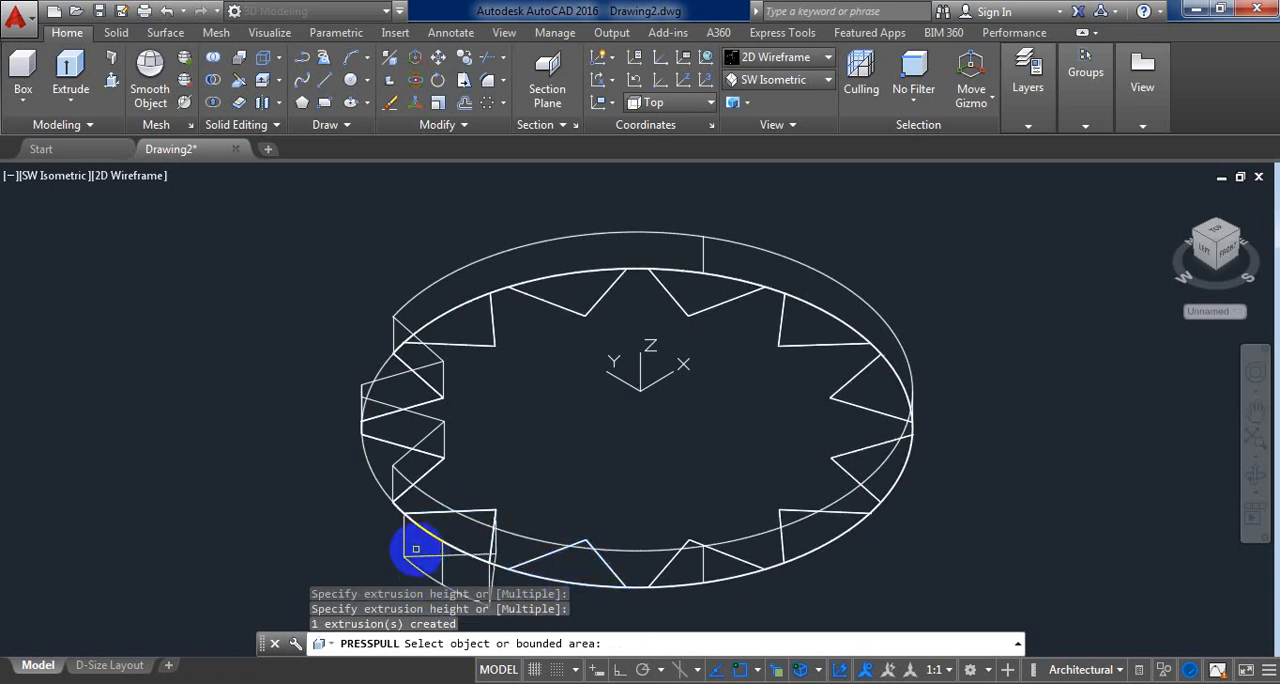
Step: End Presspull and undo its three extrusions
key("ctrl+z")
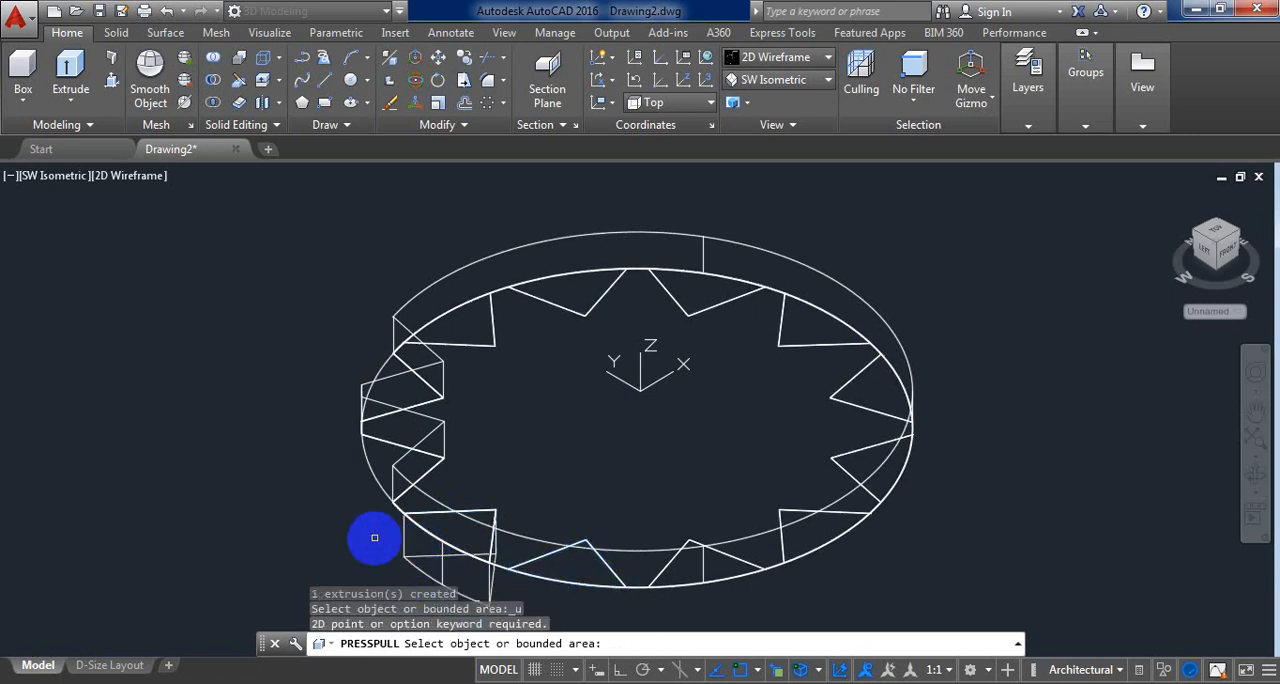
key("Return")
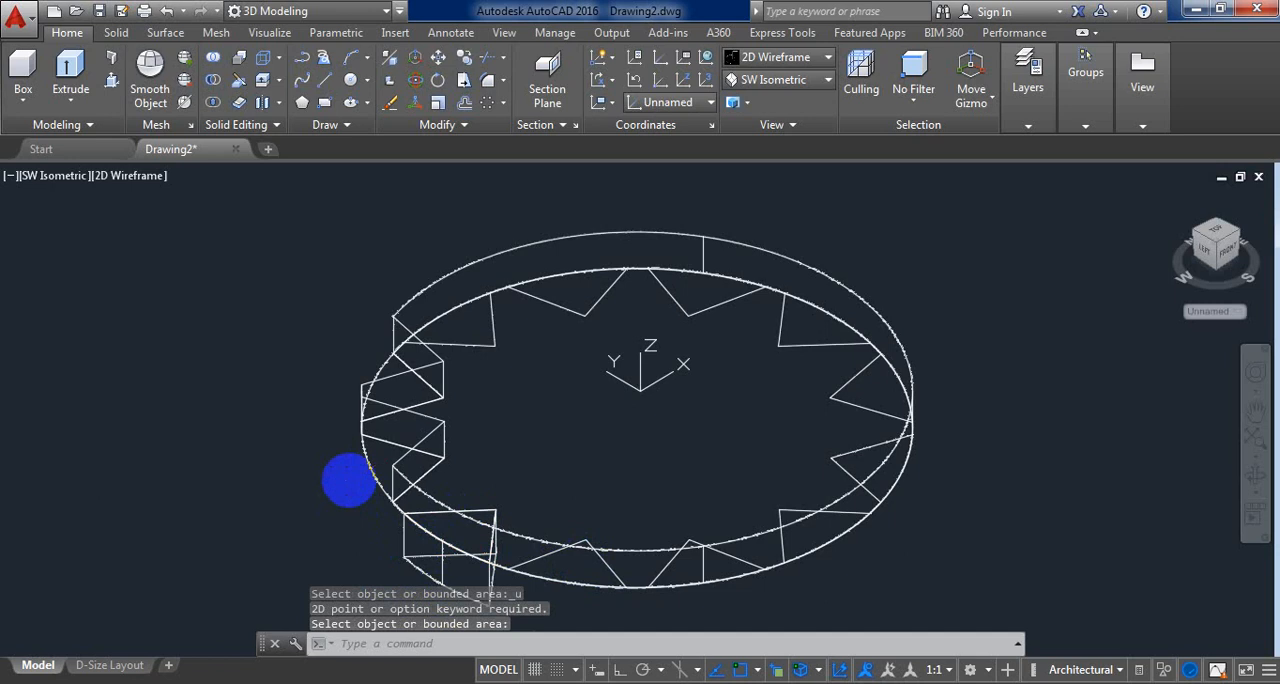
key("ctrl+z")
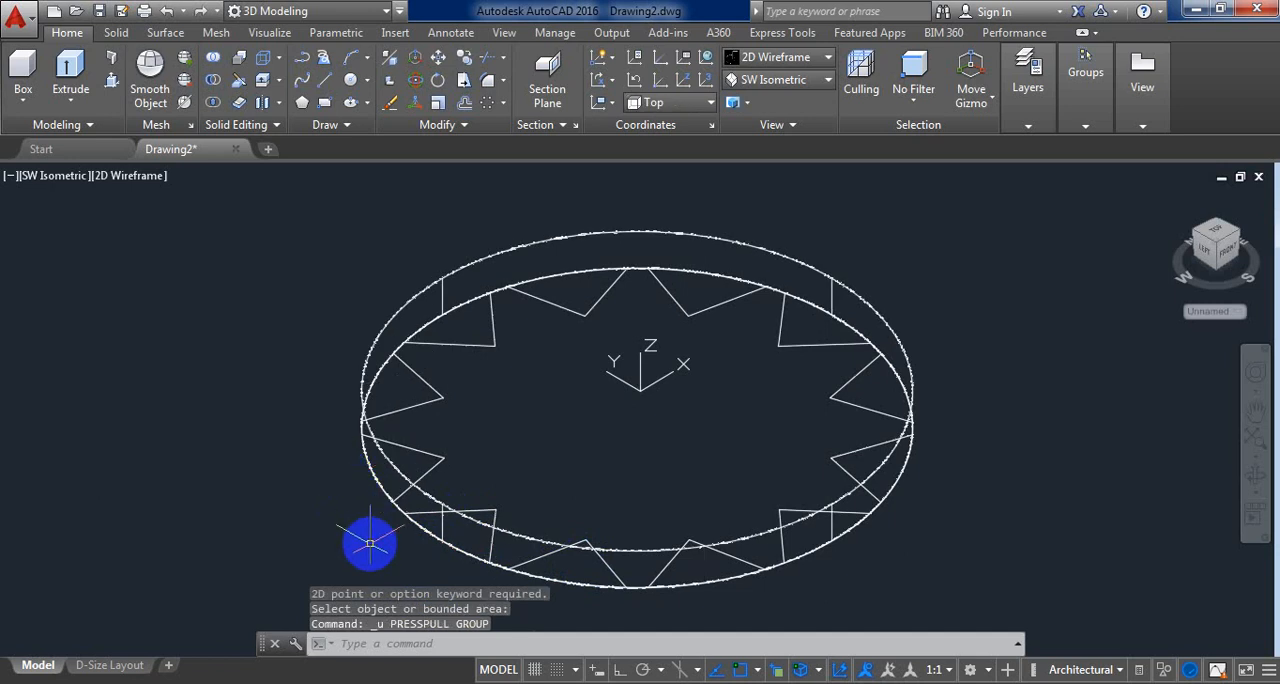
Step: Check the uncut disc in the Realistic visual style and return to 2D Wireframe
left_click(822, 58)
left_click(990, 108)
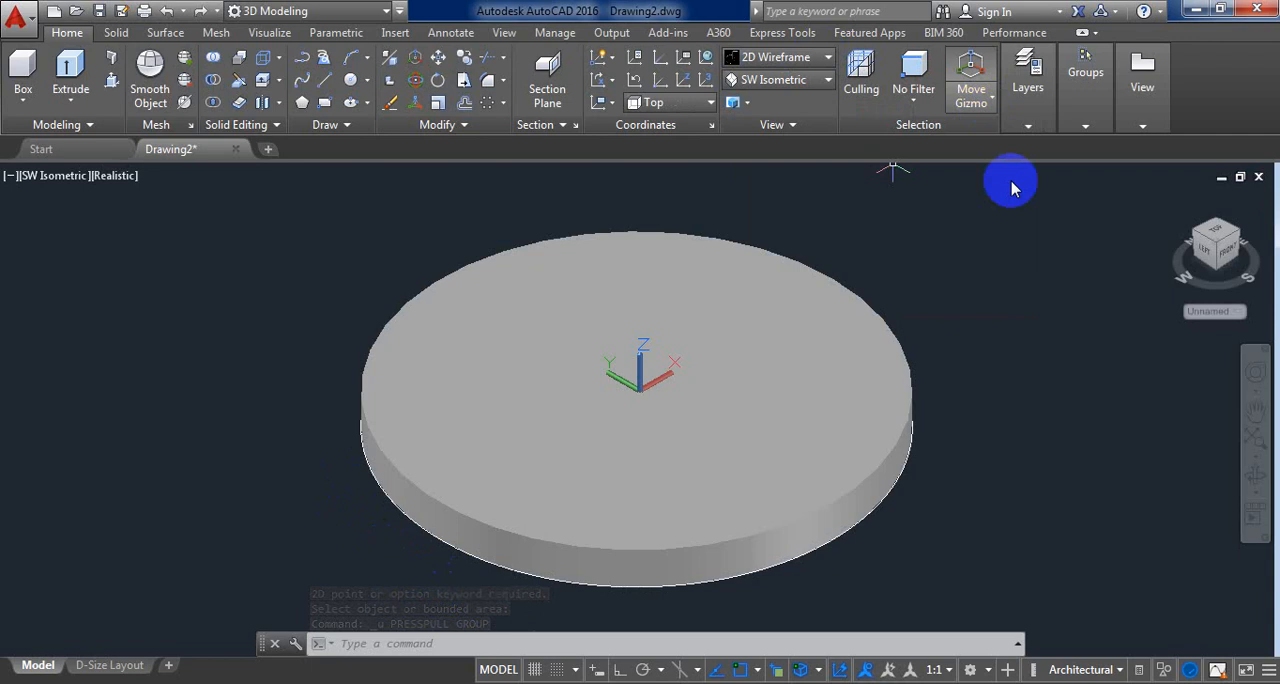
left_click(793, 58)
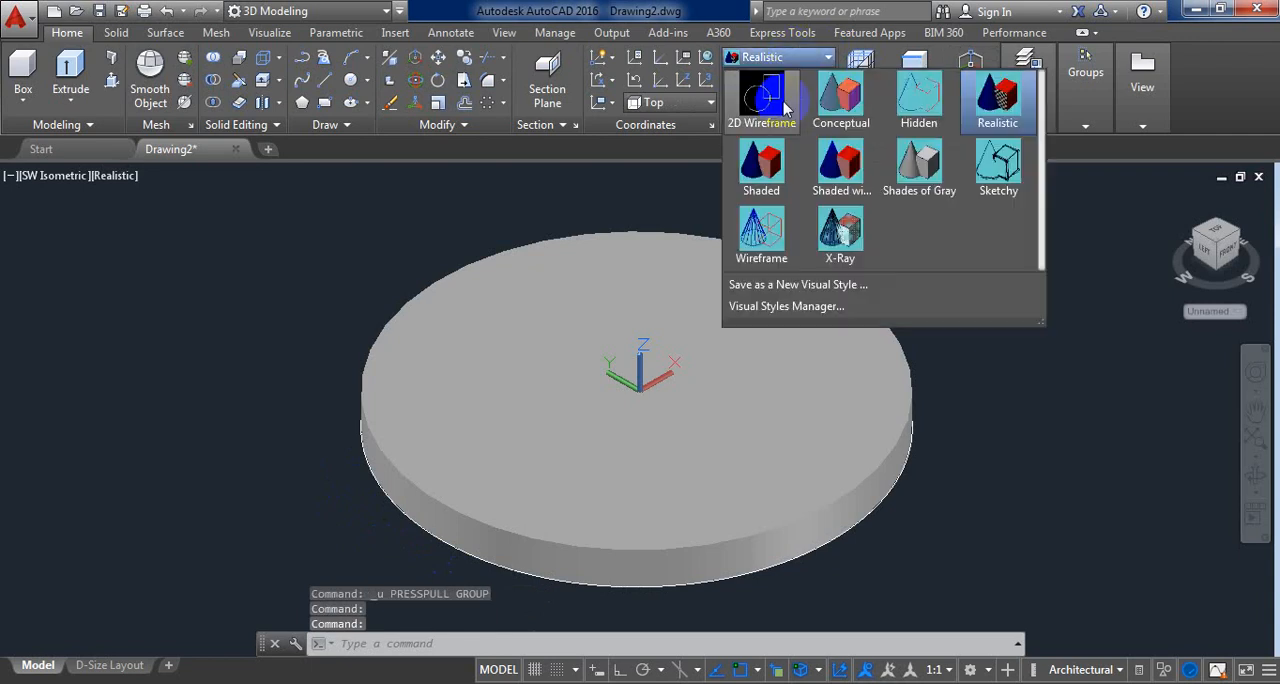
left_click(775, 112)
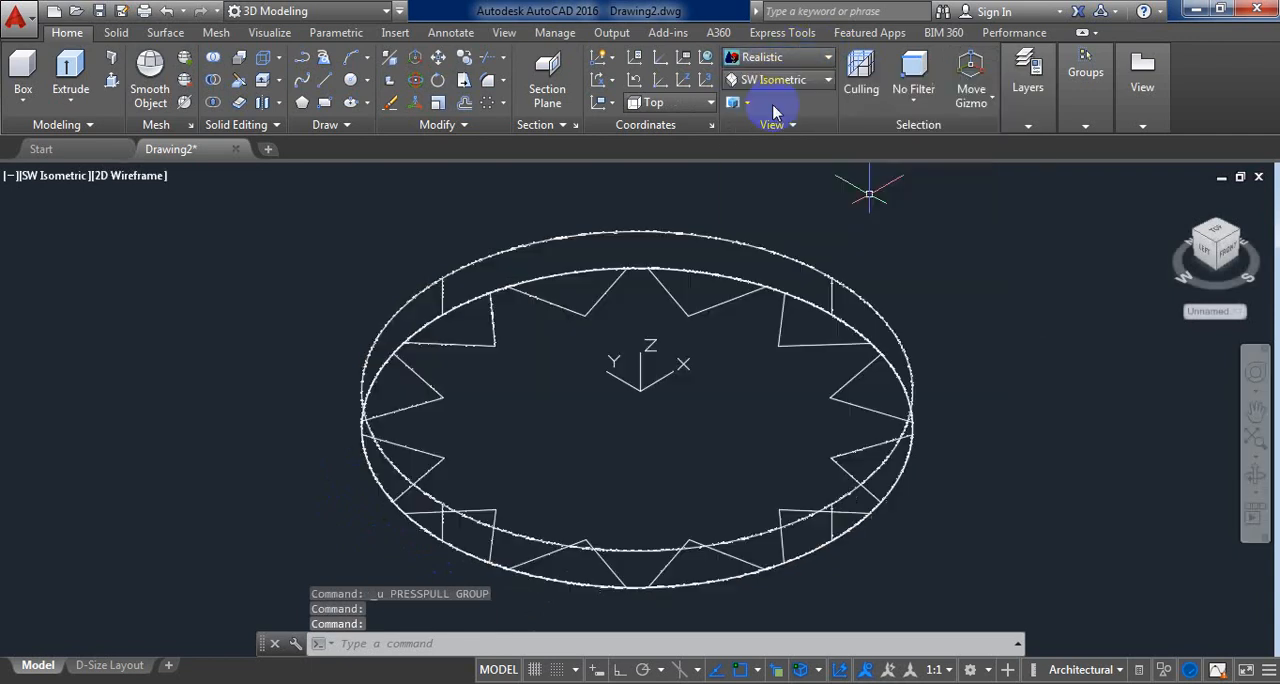
Step: Cut one V-shaped region on the disc's top face down through its full thickness with Presspull
left_click(111, 81)
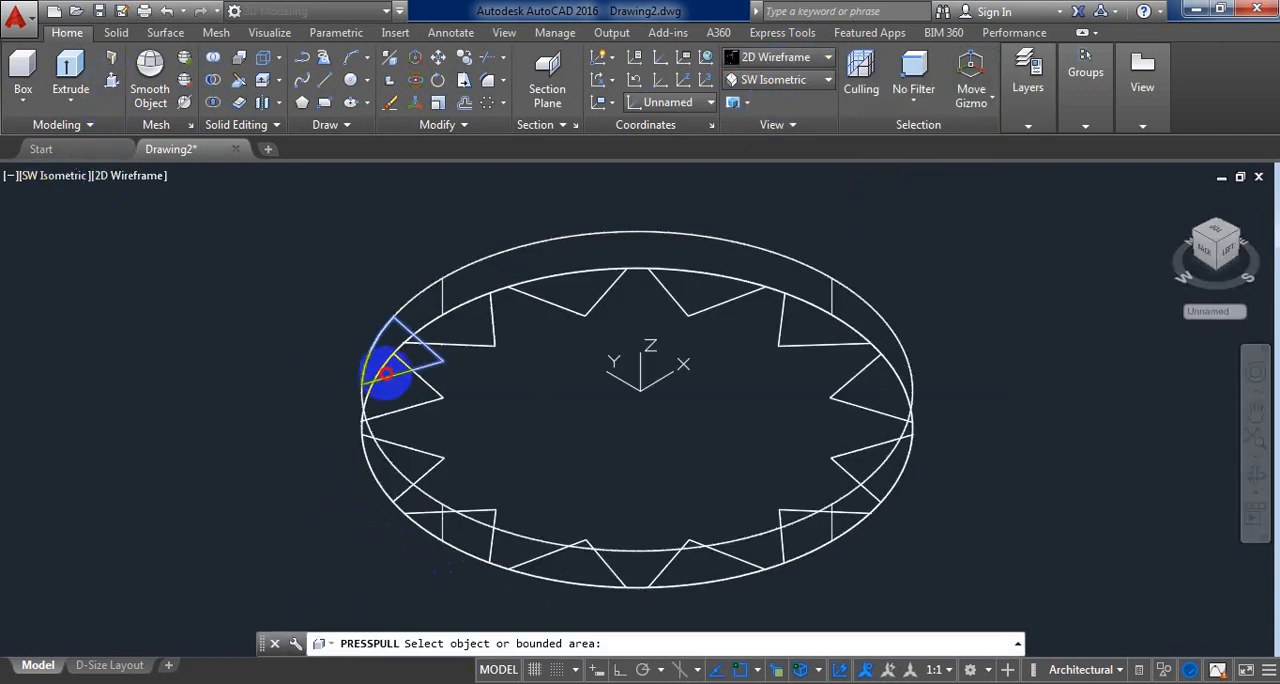
left_click(386, 374)
left_click(339, 490)
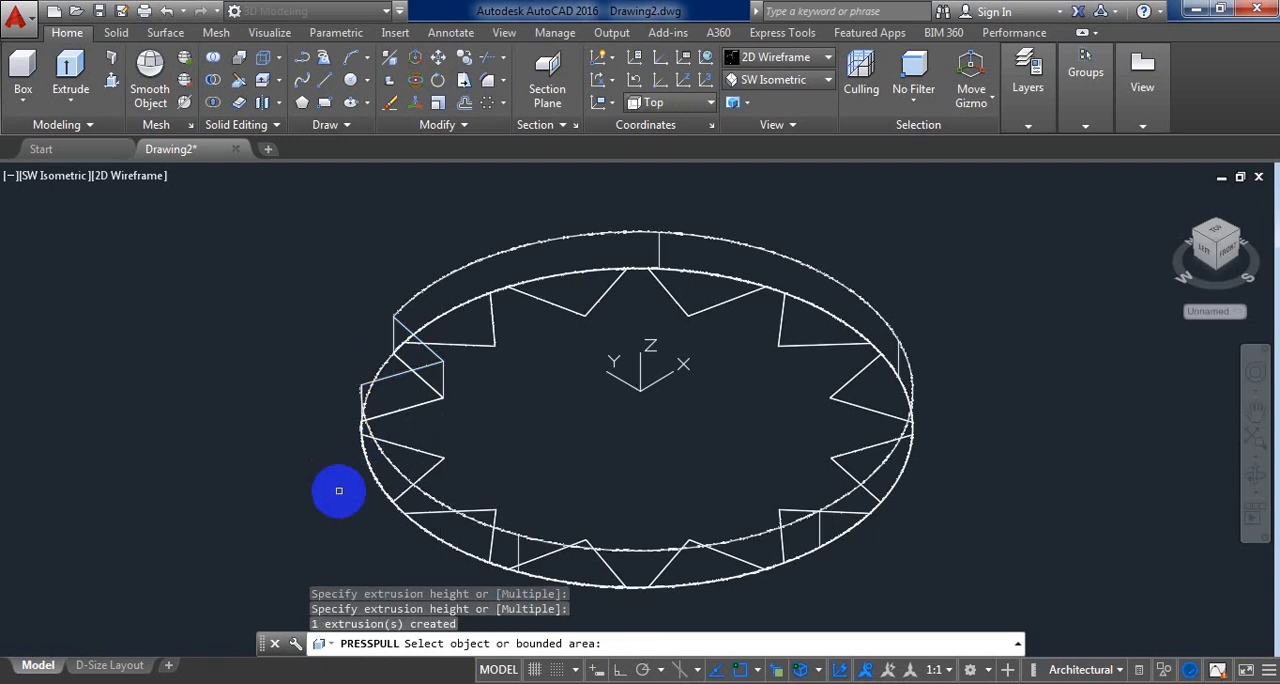
key("Return")
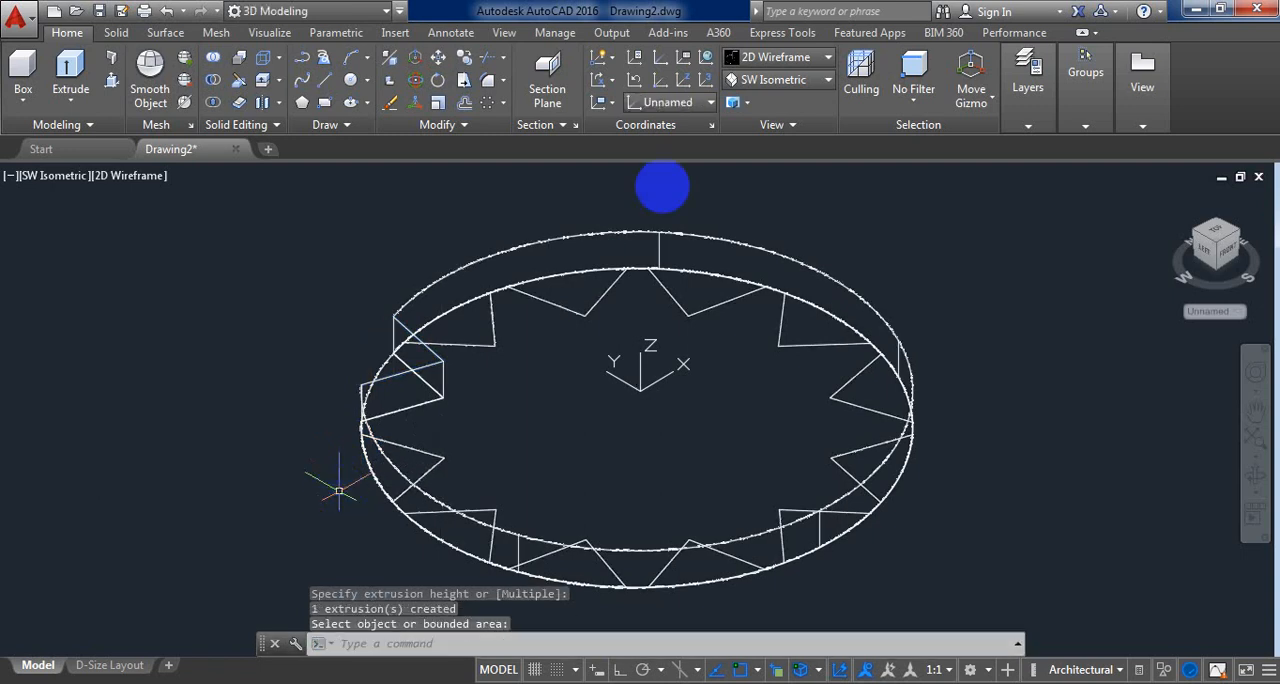
Step: Inspect the first V notch in the Realistic visual style and switch back to 2D Wireframe
left_click(827, 58)
left_click(995, 100)
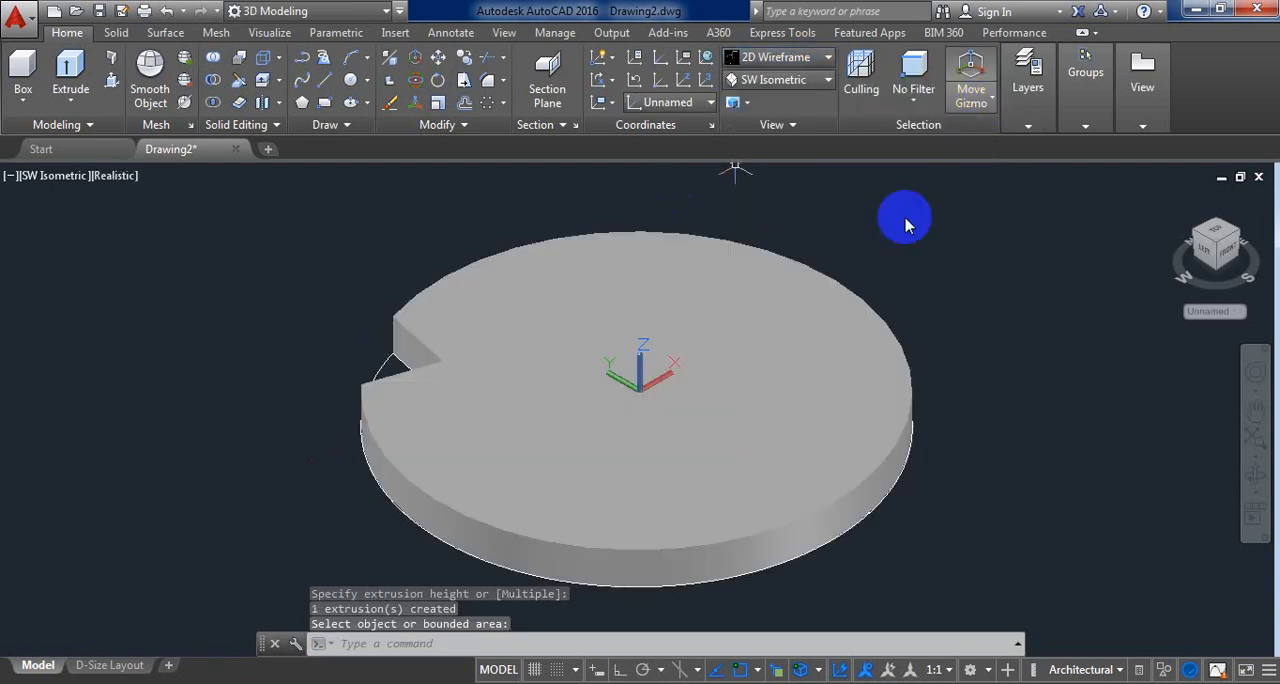
left_click(800, 57)
left_click(763, 105)
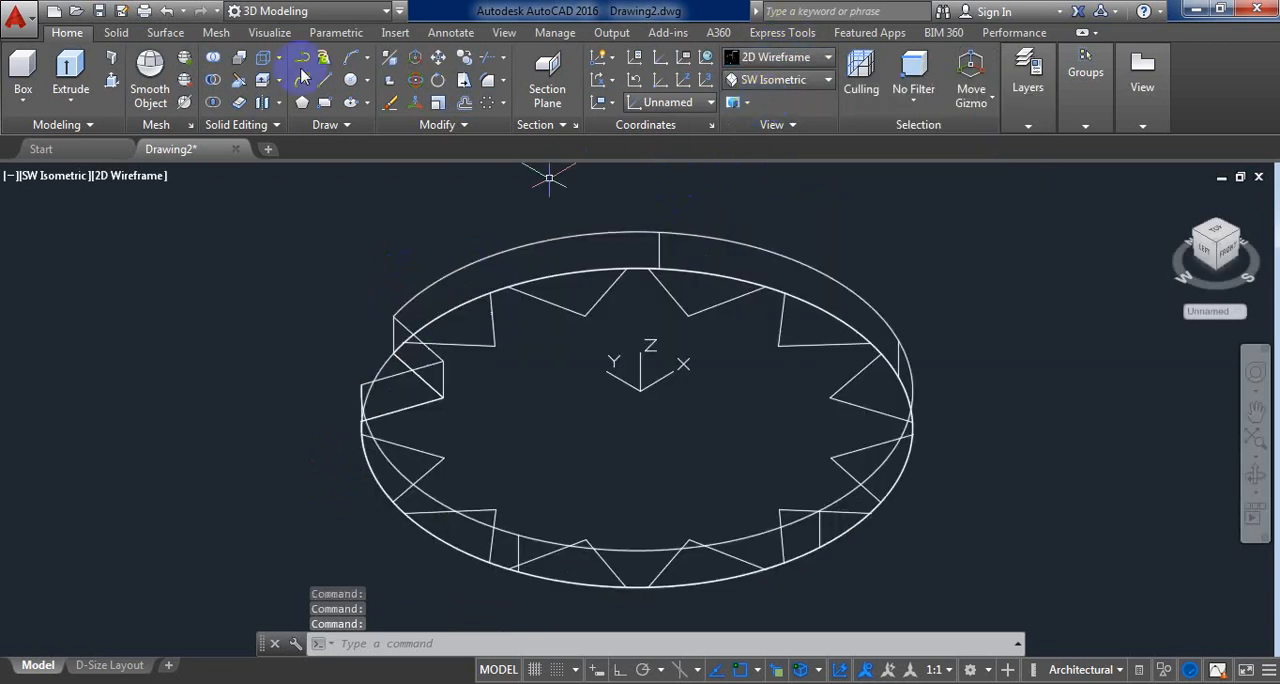
Step: Cut the next six V-shaped regions, going clockwise from the first notch, down through the disc's full thickness with Presspull
left_click(110, 85)
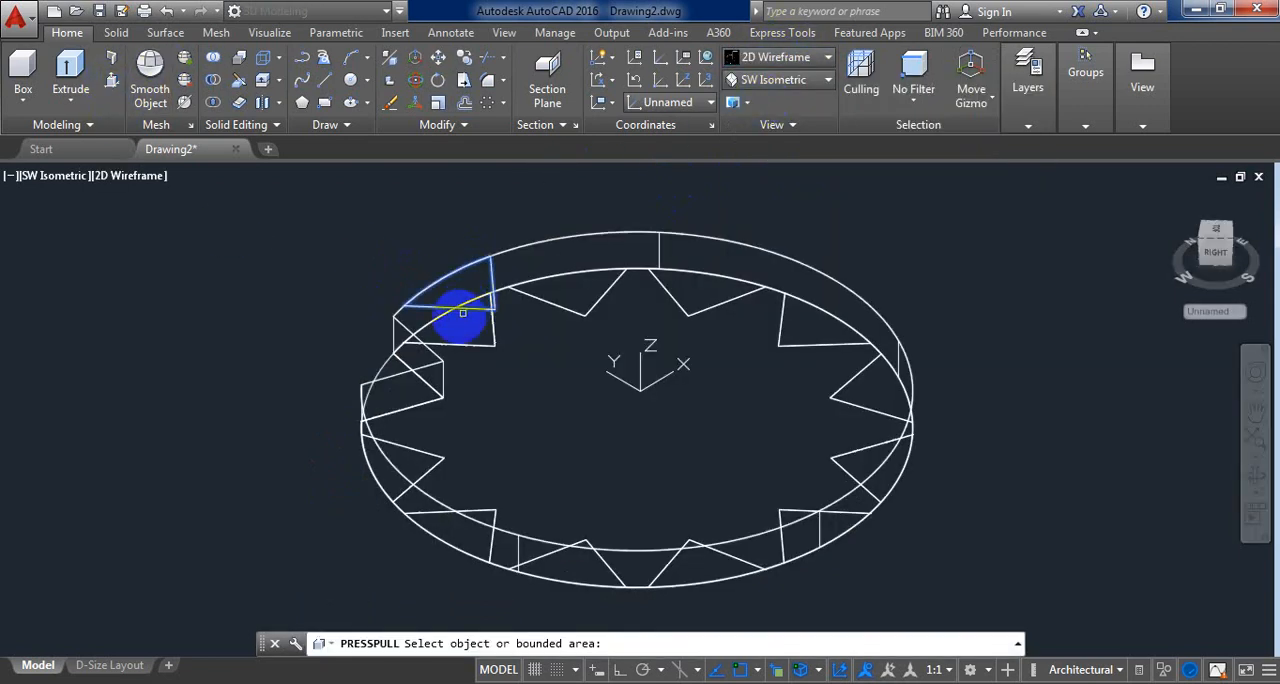
left_click(460, 295)
left_click(357, 535)
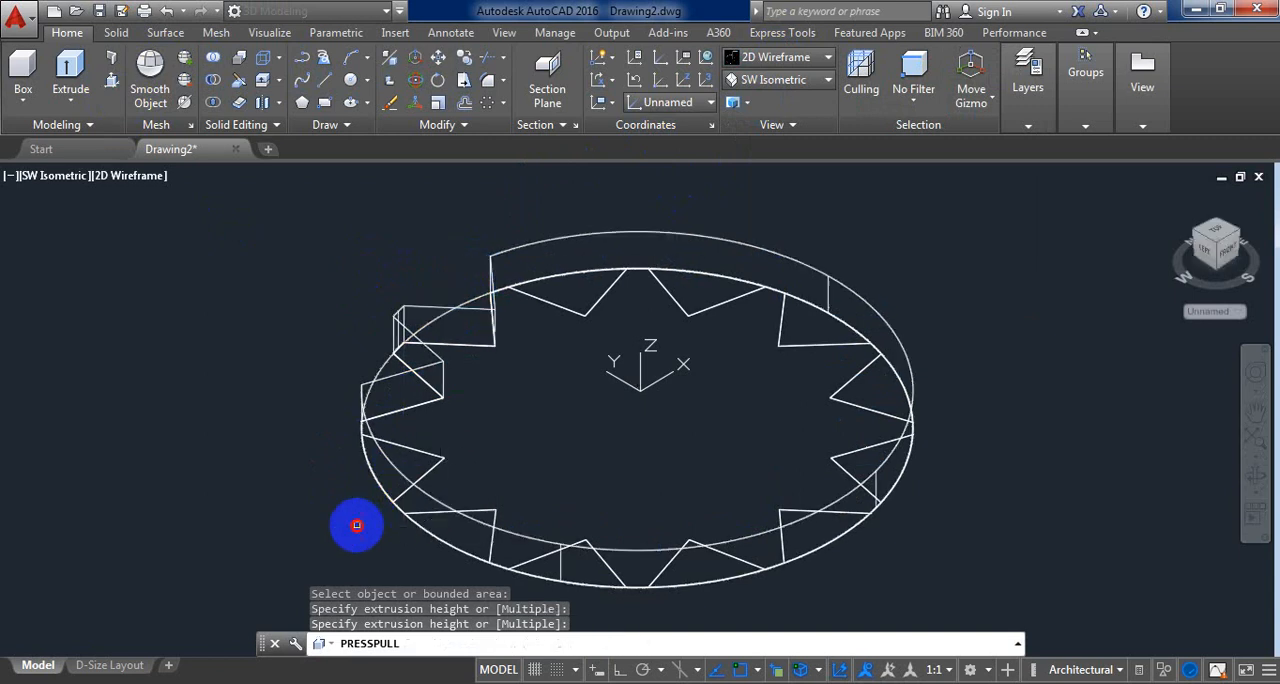
left_click(566, 246)
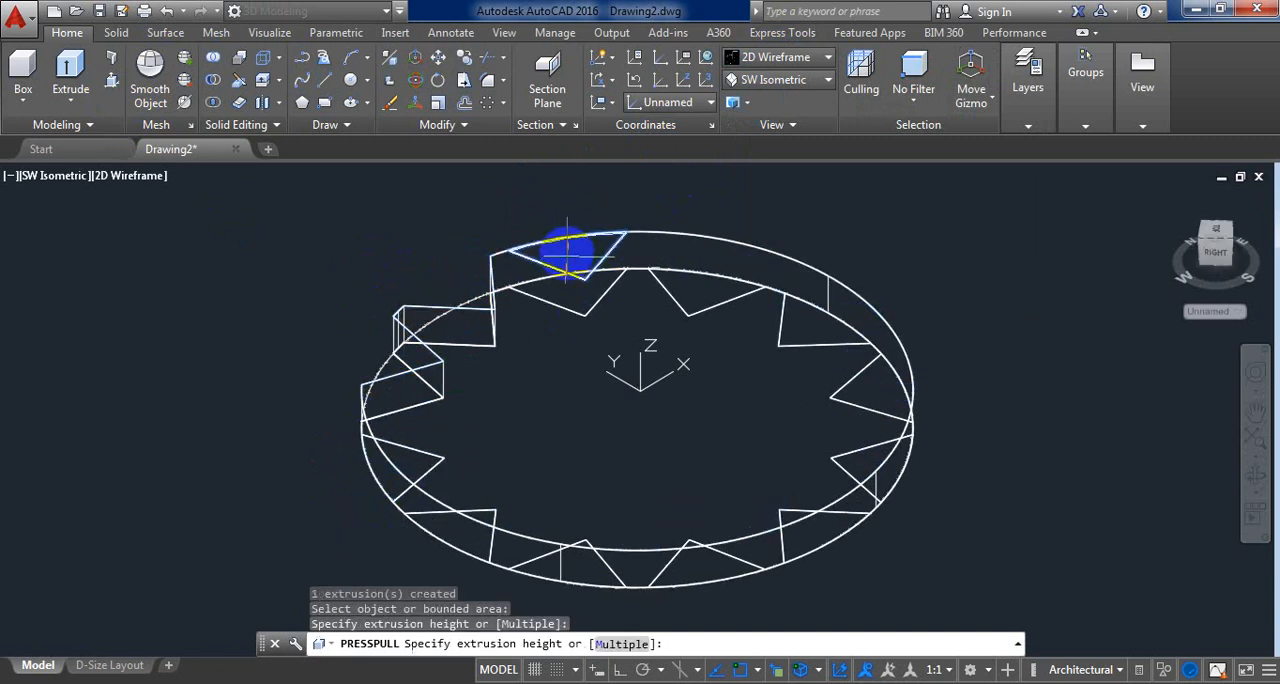
left_click(565, 378)
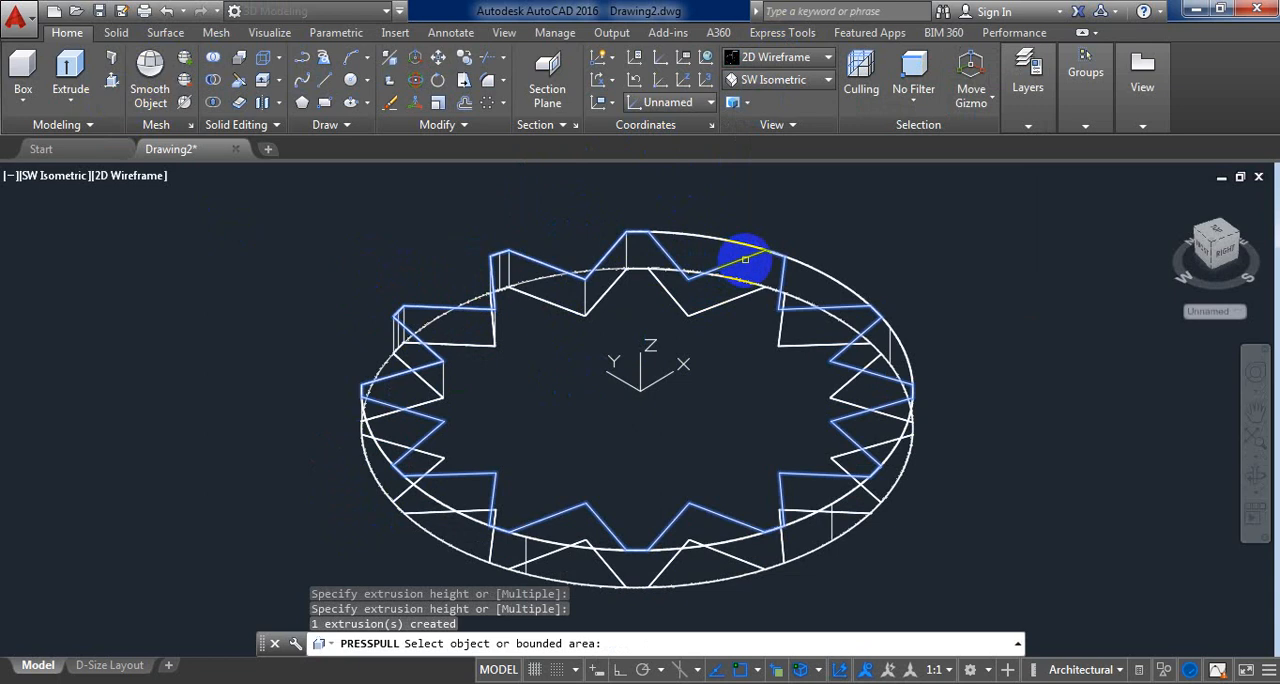
left_click(699, 249)
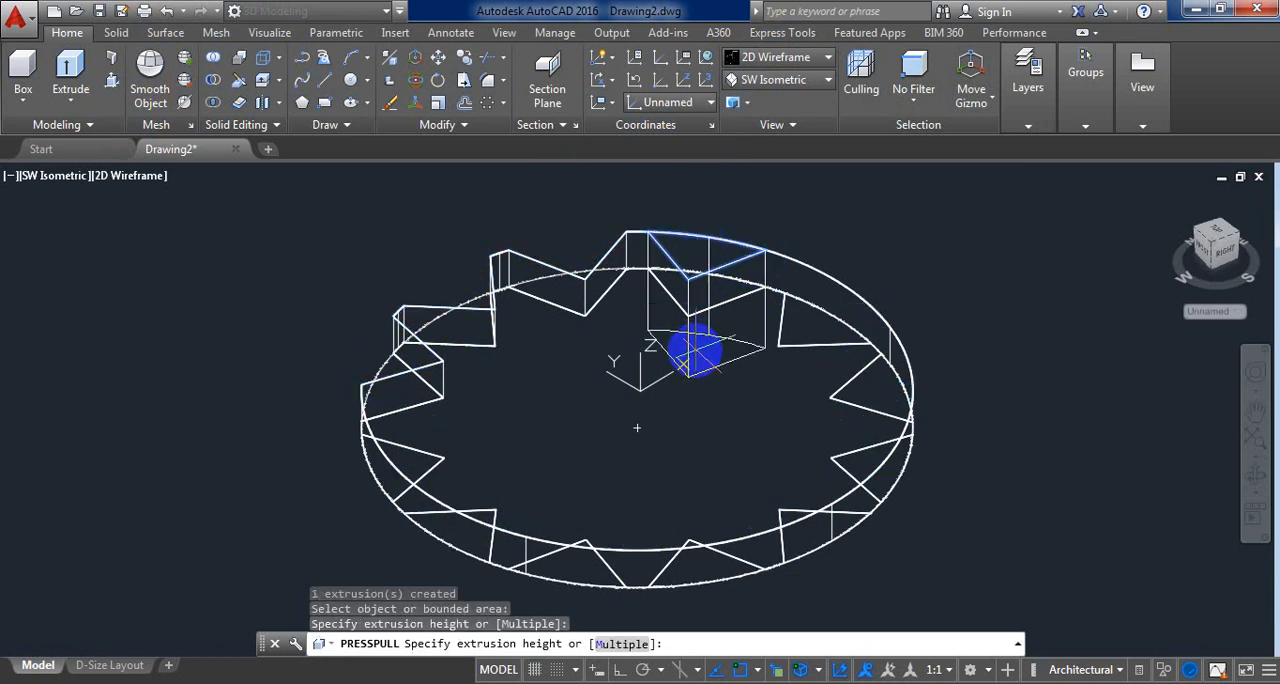
left_click(694, 352)
left_click(820, 289)
left_click(812, 355)
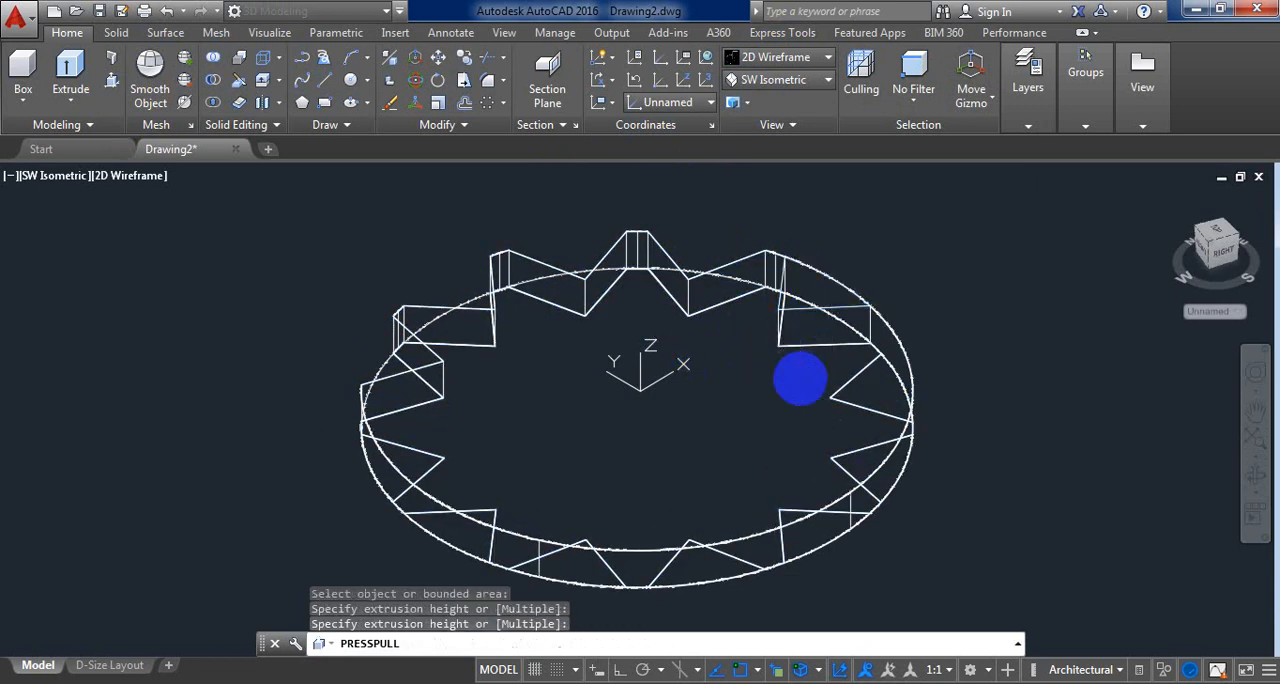
left_click(862, 370)
left_click(848, 385)
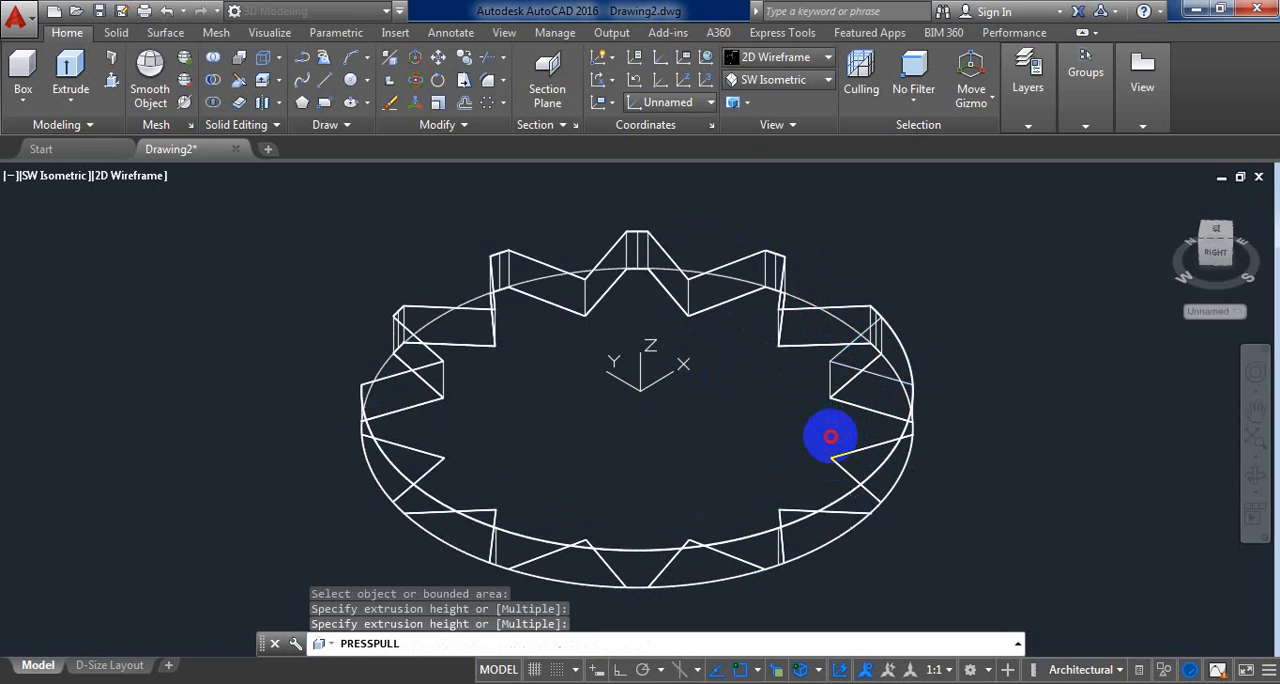
left_click(912, 550)
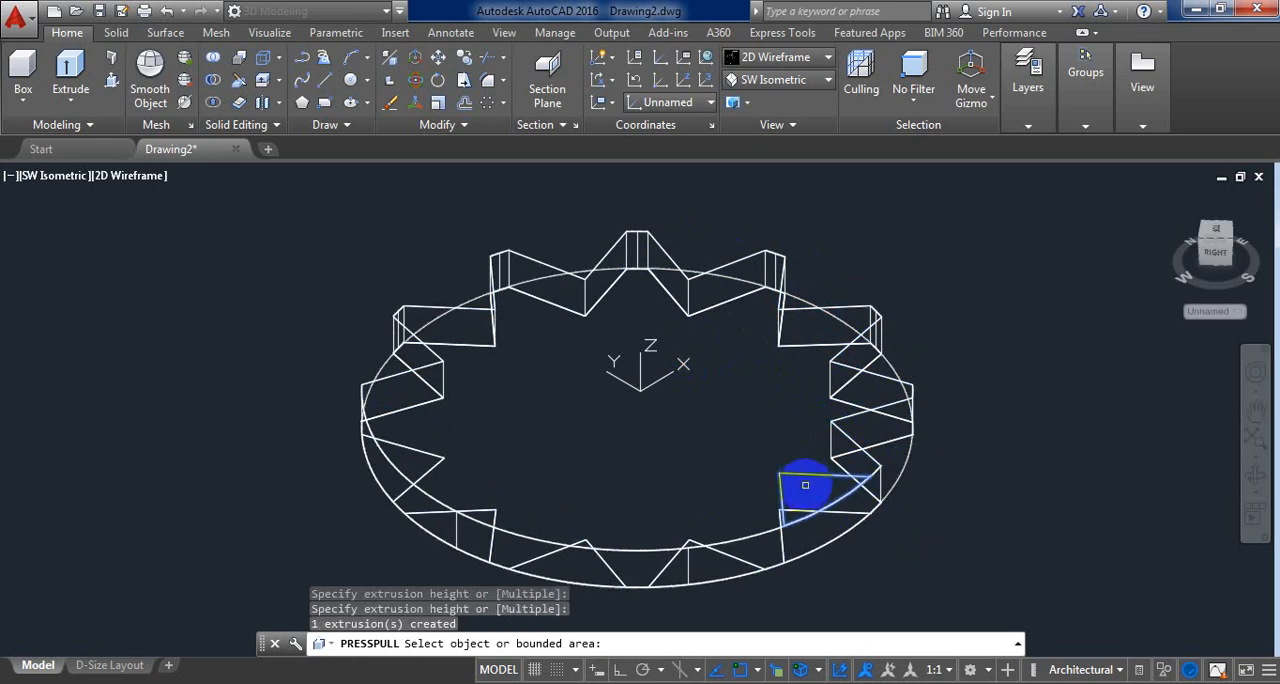
Step: Cut the remaining five V-shaped regions along the disc's front edge through its full thickness and end Presspull
left_click(806, 484)
left_click(829, 606)
left_click(693, 522)
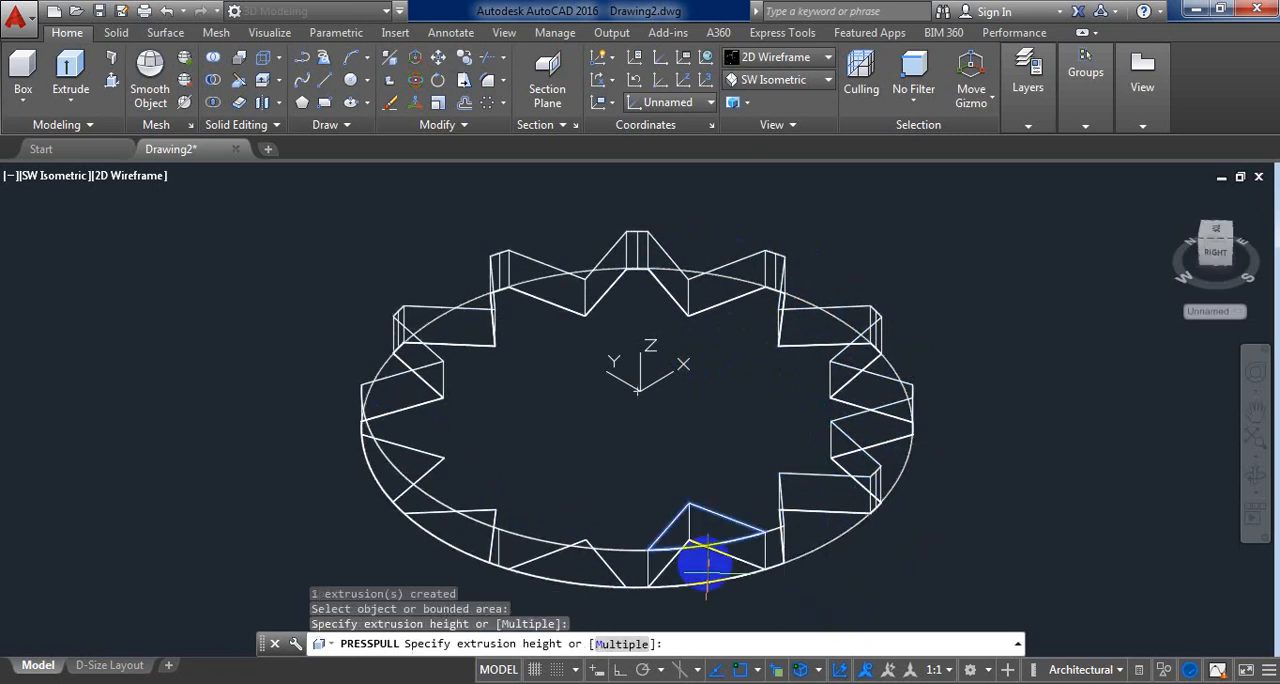
left_click(720, 606)
left_click(576, 513)
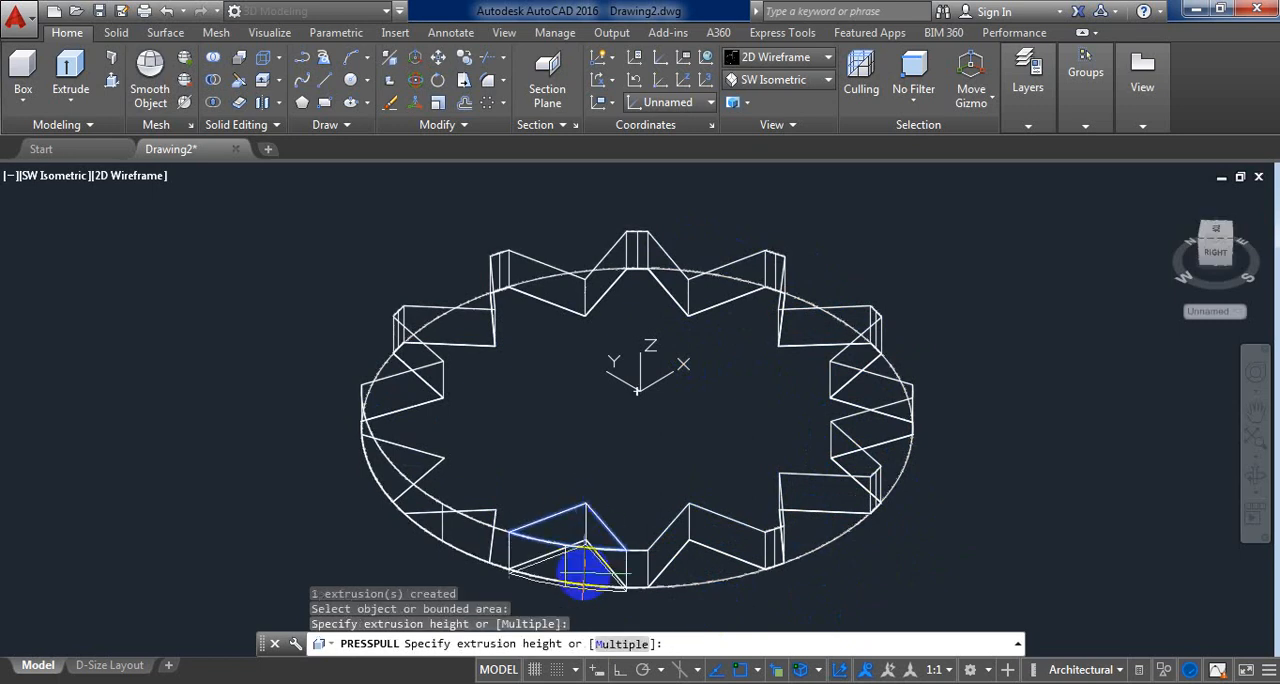
left_click(571, 609)
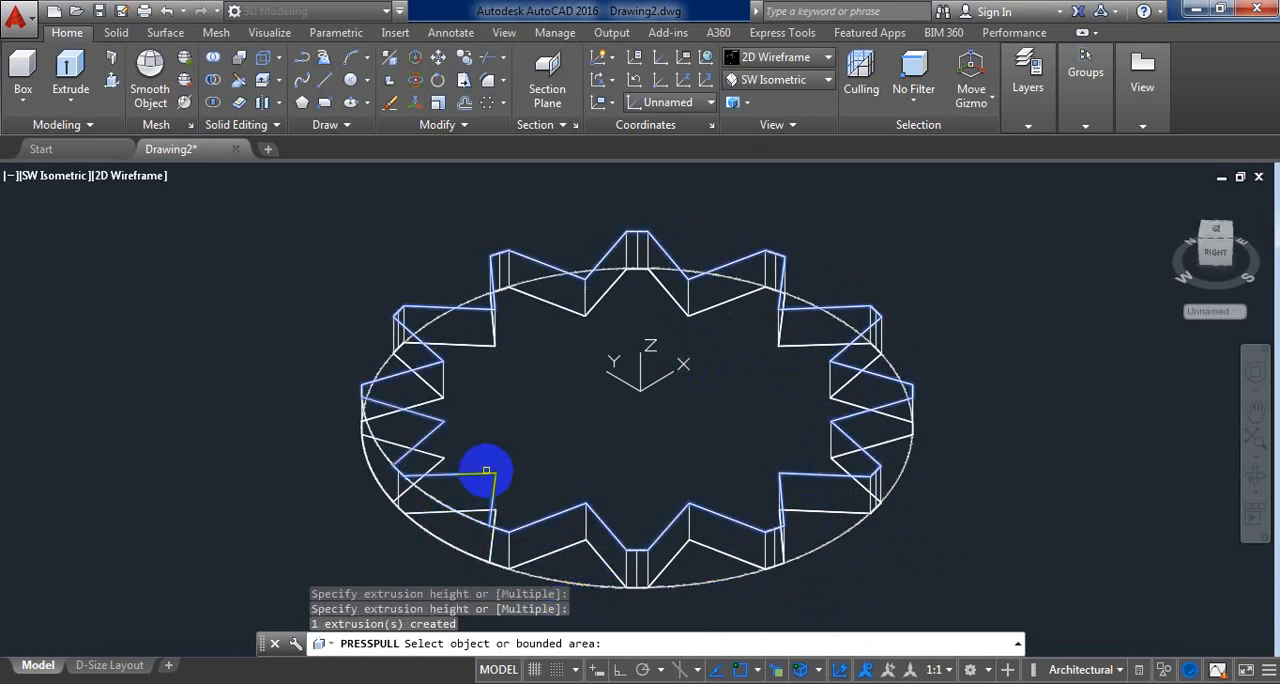
left_click(478, 488)
left_click(447, 566)
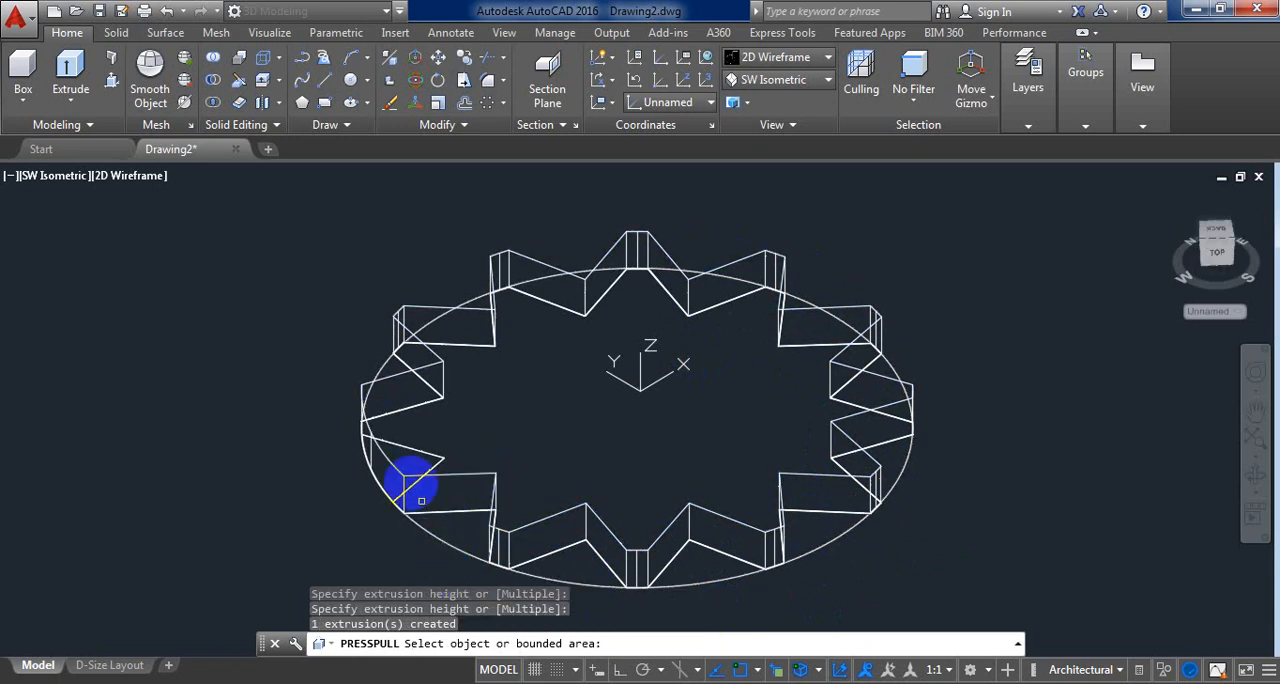
left_click(395, 437)
left_click(363, 508)
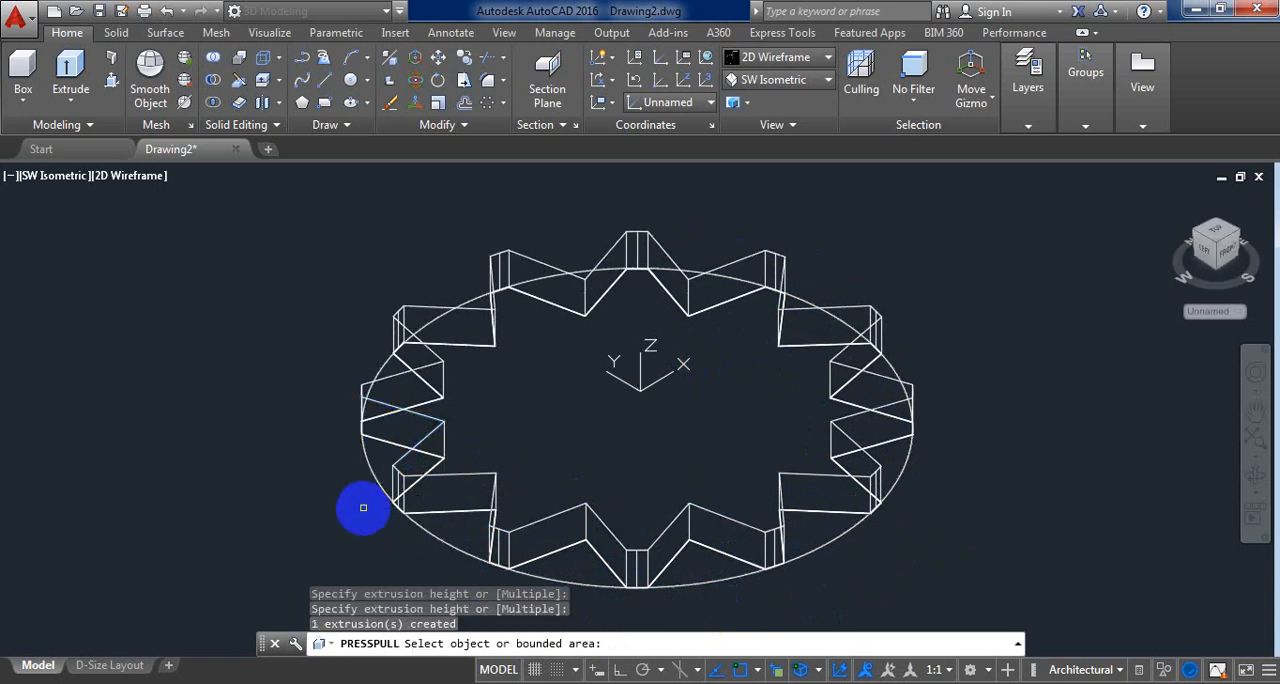
key("Return")
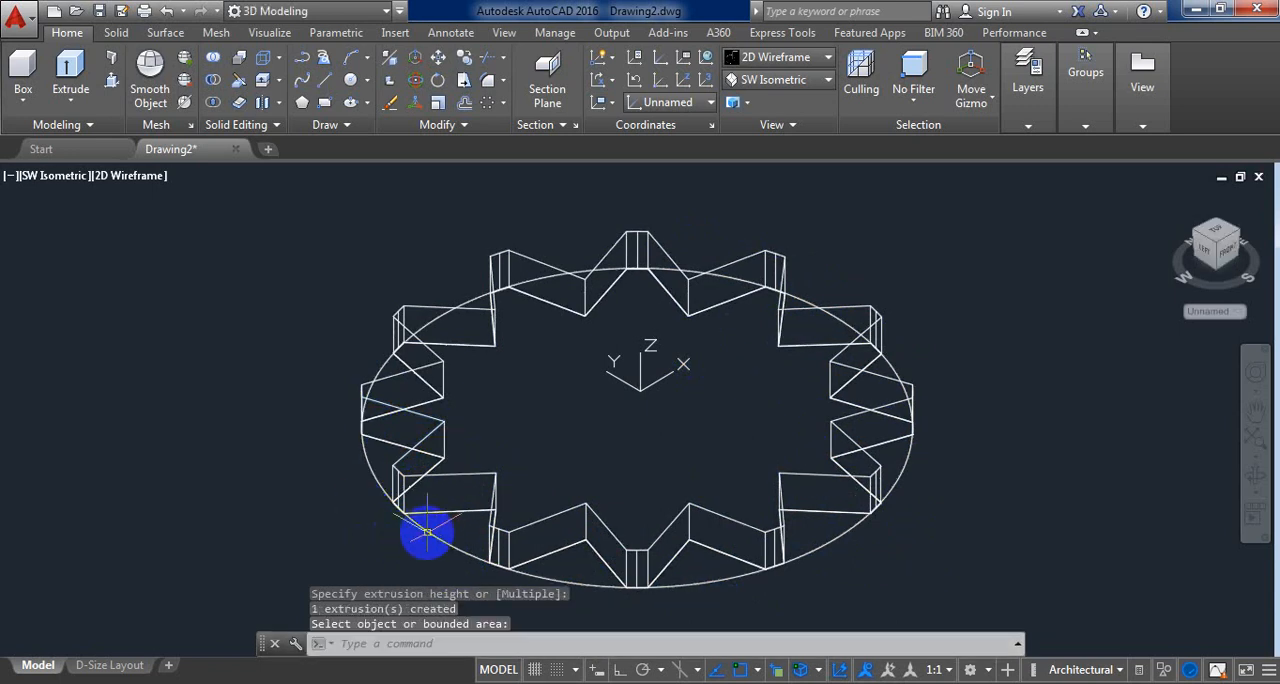
Step: Delete the leftover base circle around the notched solid and display the part in the Realistic visual style
left_click(431, 531)
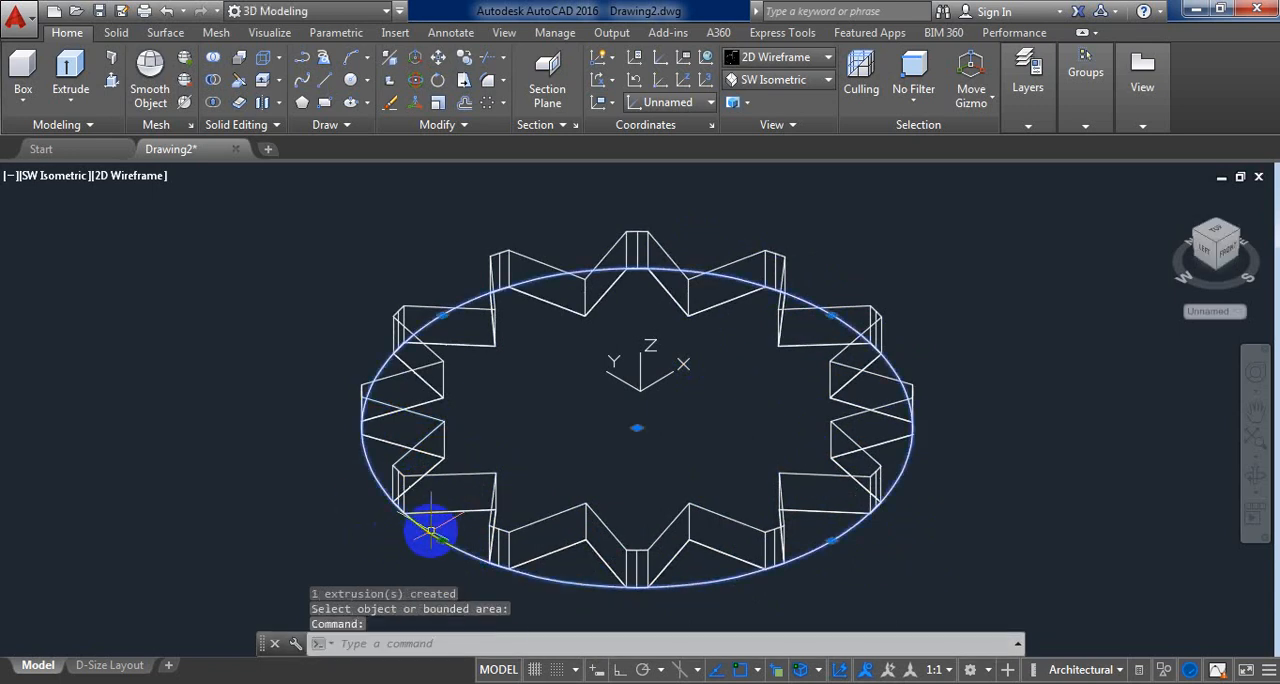
key("Delete")
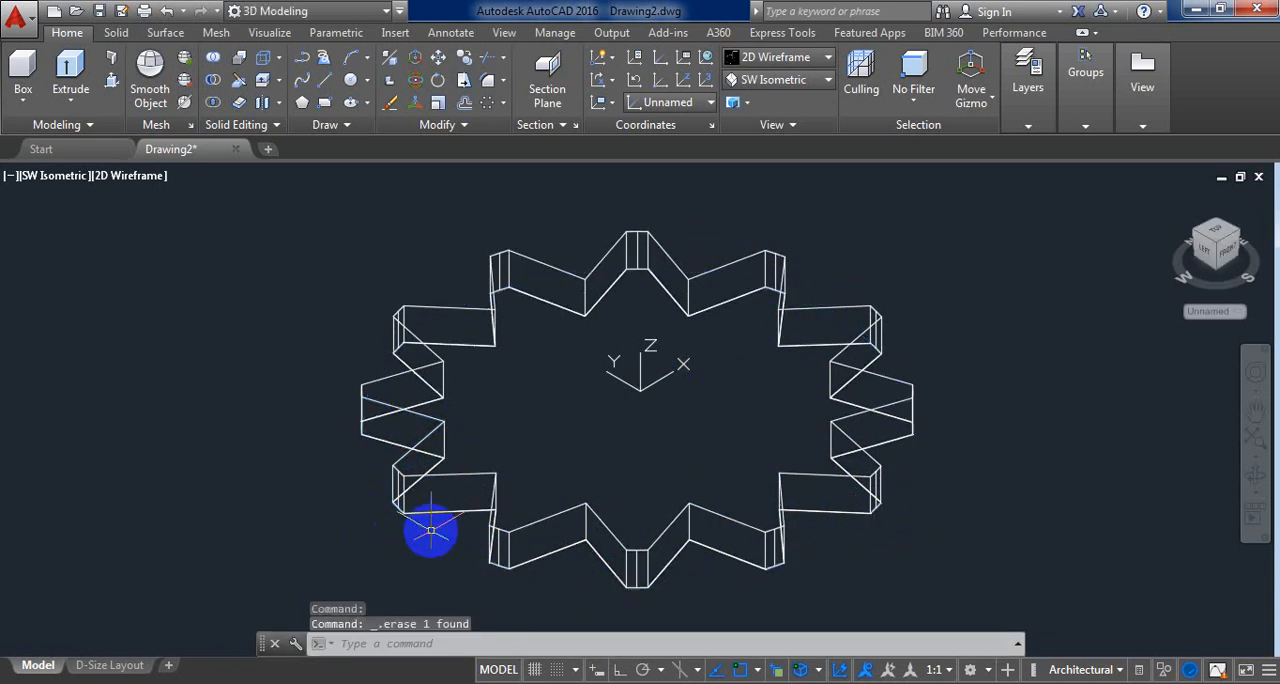
left_click(806, 62)
left_click(1003, 115)
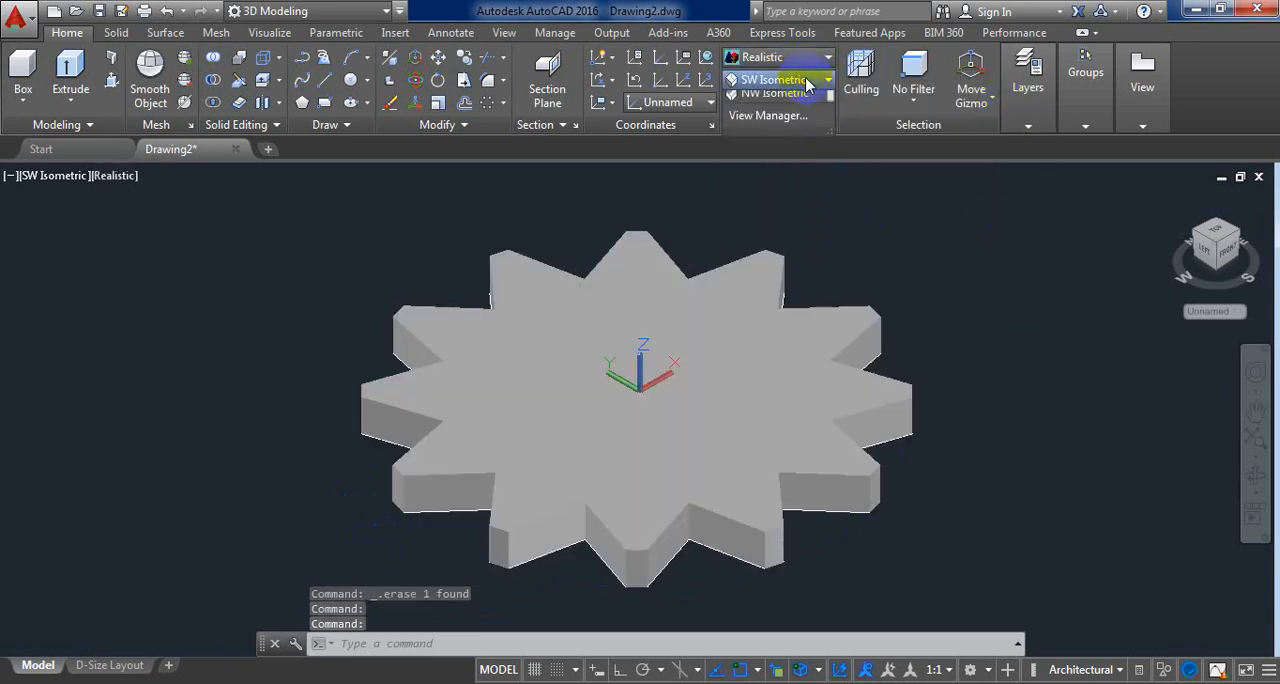
left_click(951, 247)
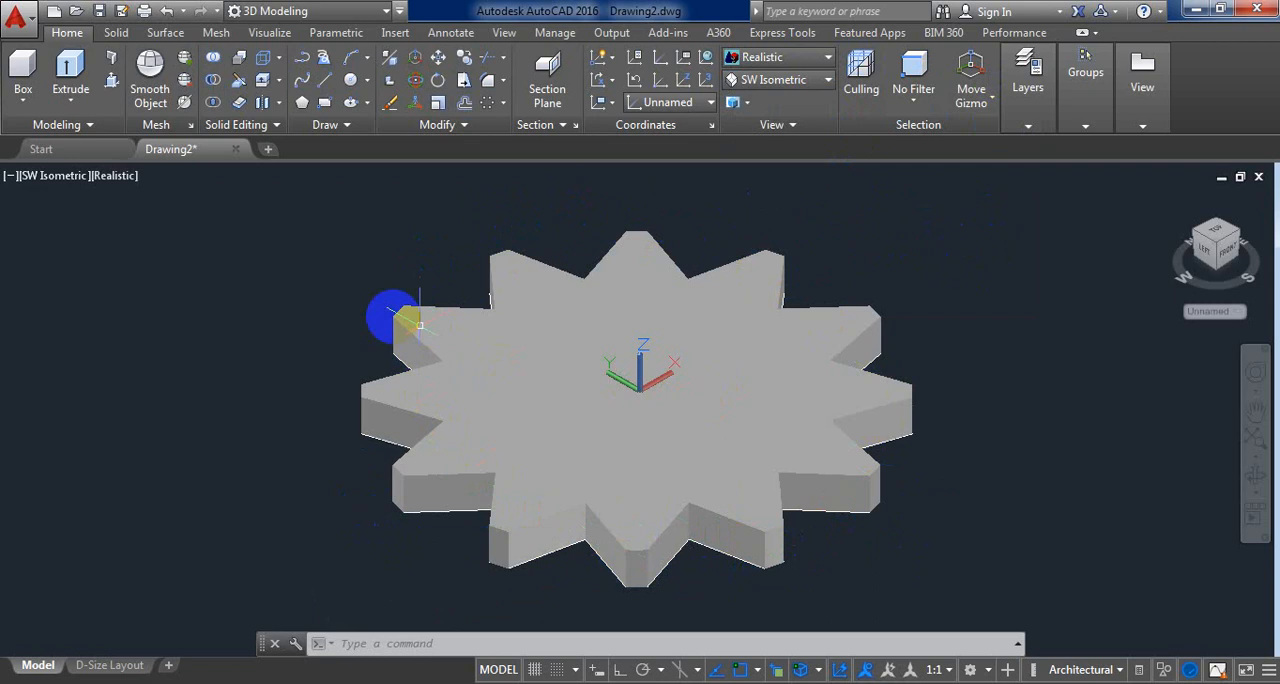
Step: Return to 2D Wireframe and draw a circle centred on the notched disc's top face, about one third of the disc's width
left_click(351, 82)
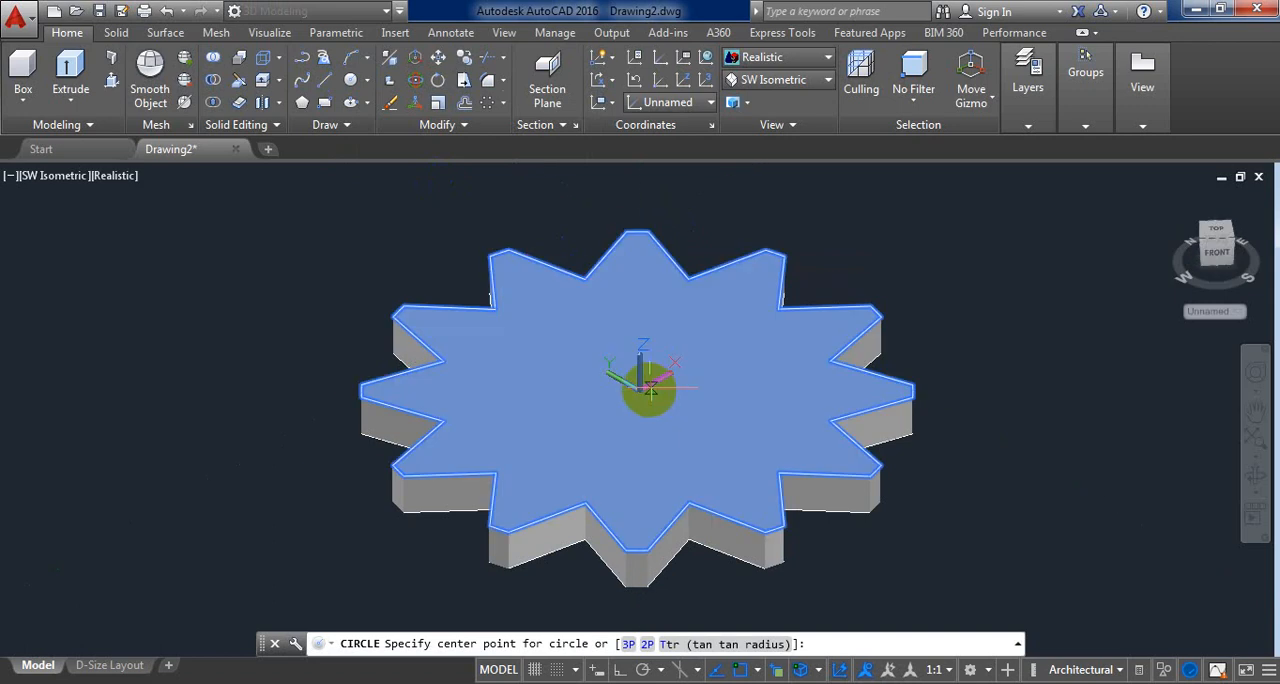
scroll(636, 390, "up", 5)
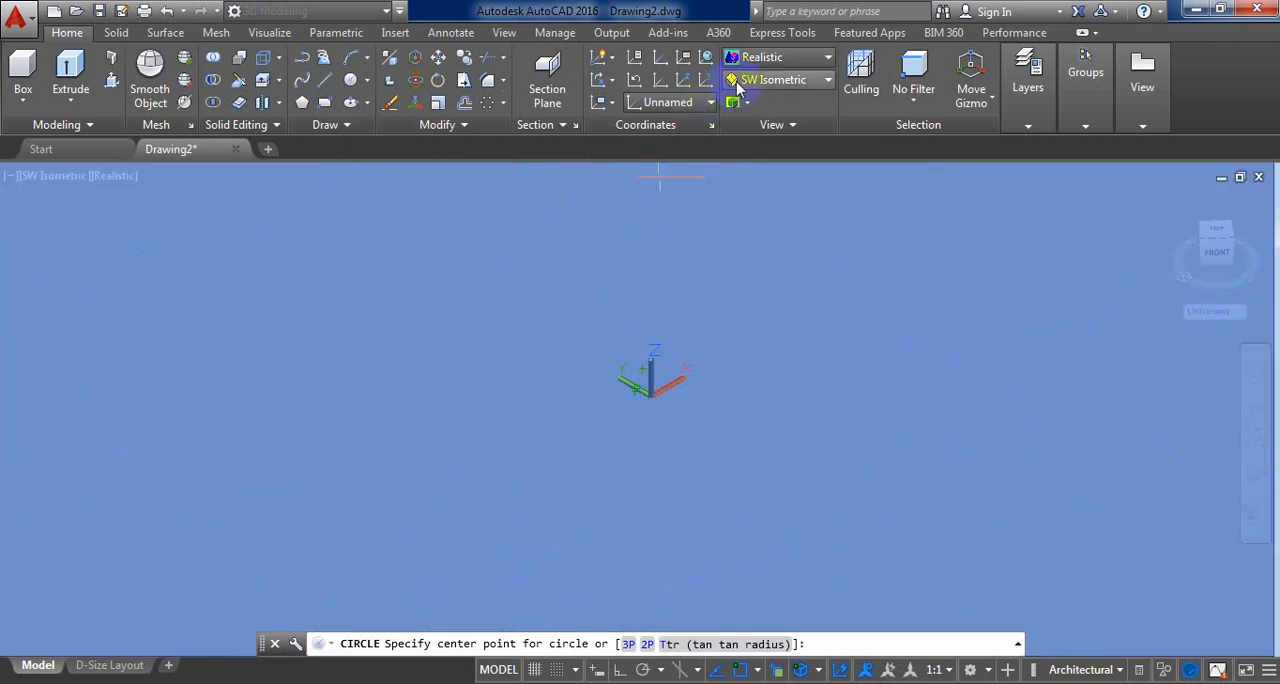
left_click(765, 58)
left_click(762, 96)
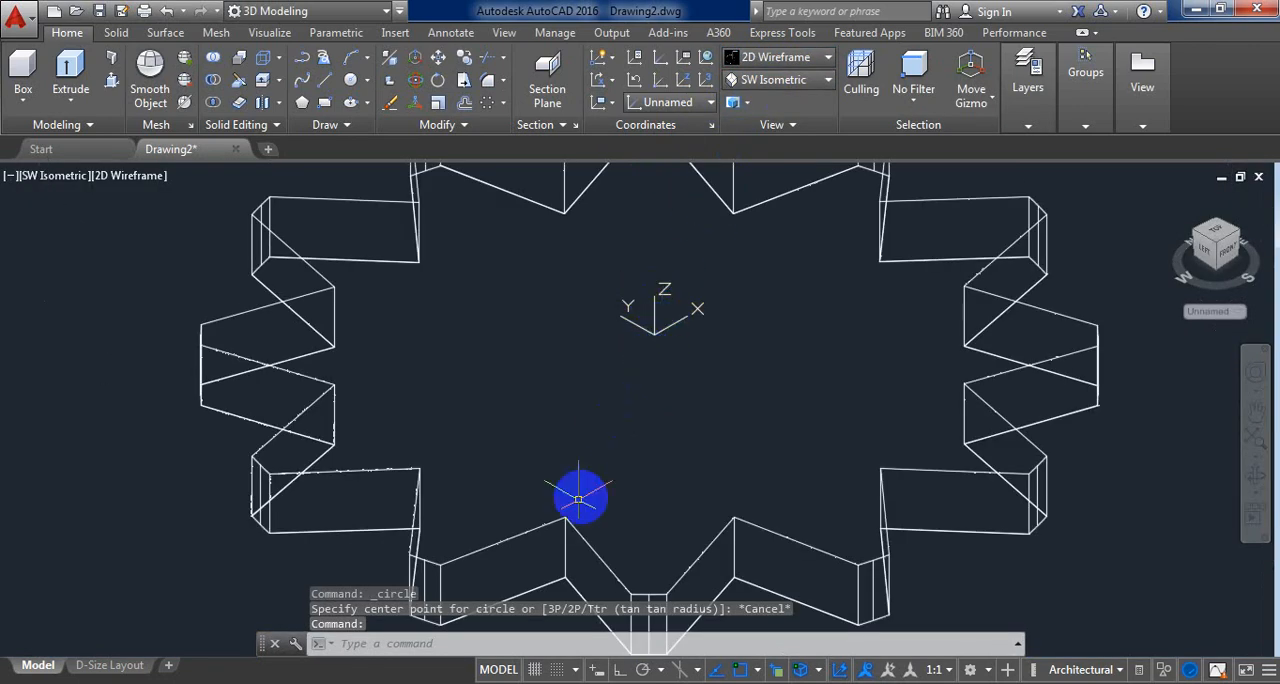
left_click(350, 82)
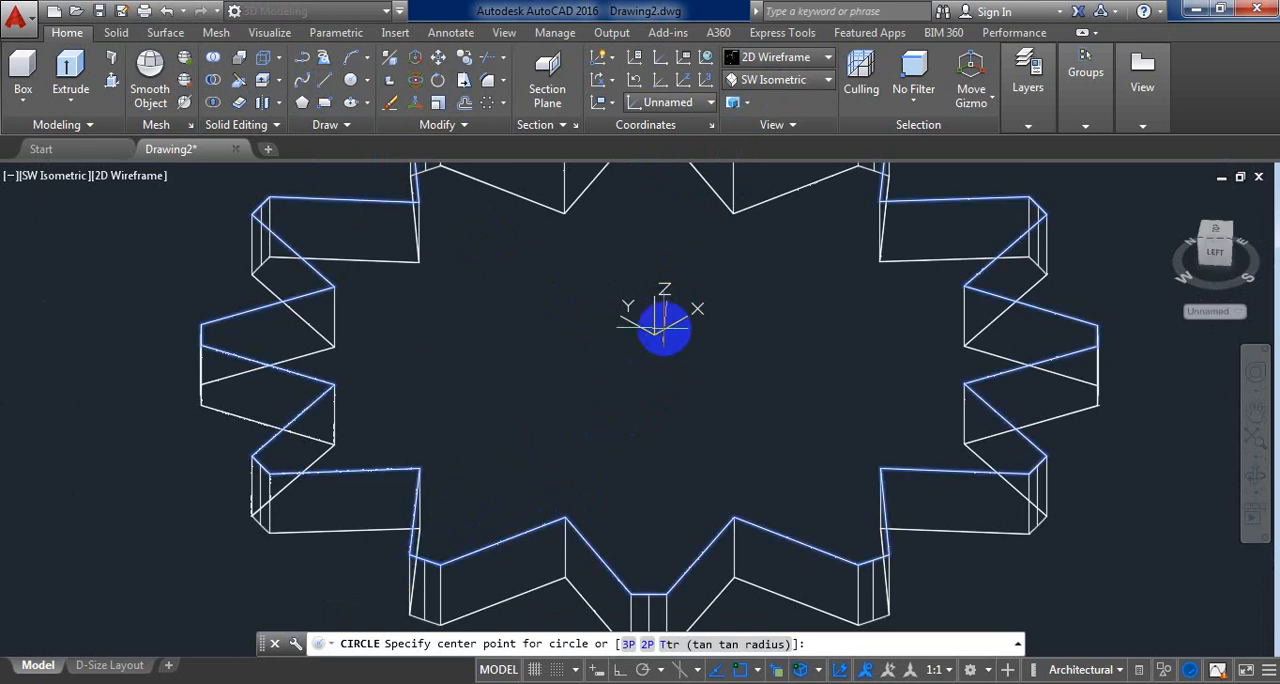
scroll(648, 346, "down", 2)
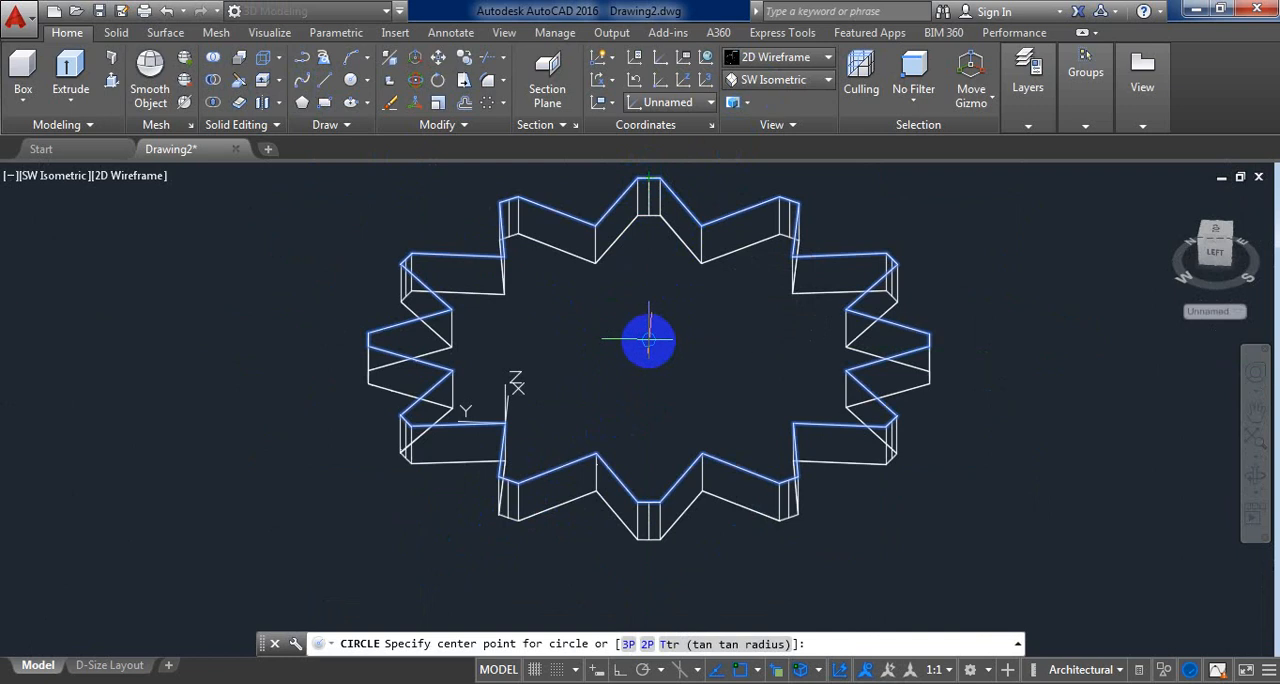
left_click(648, 340)
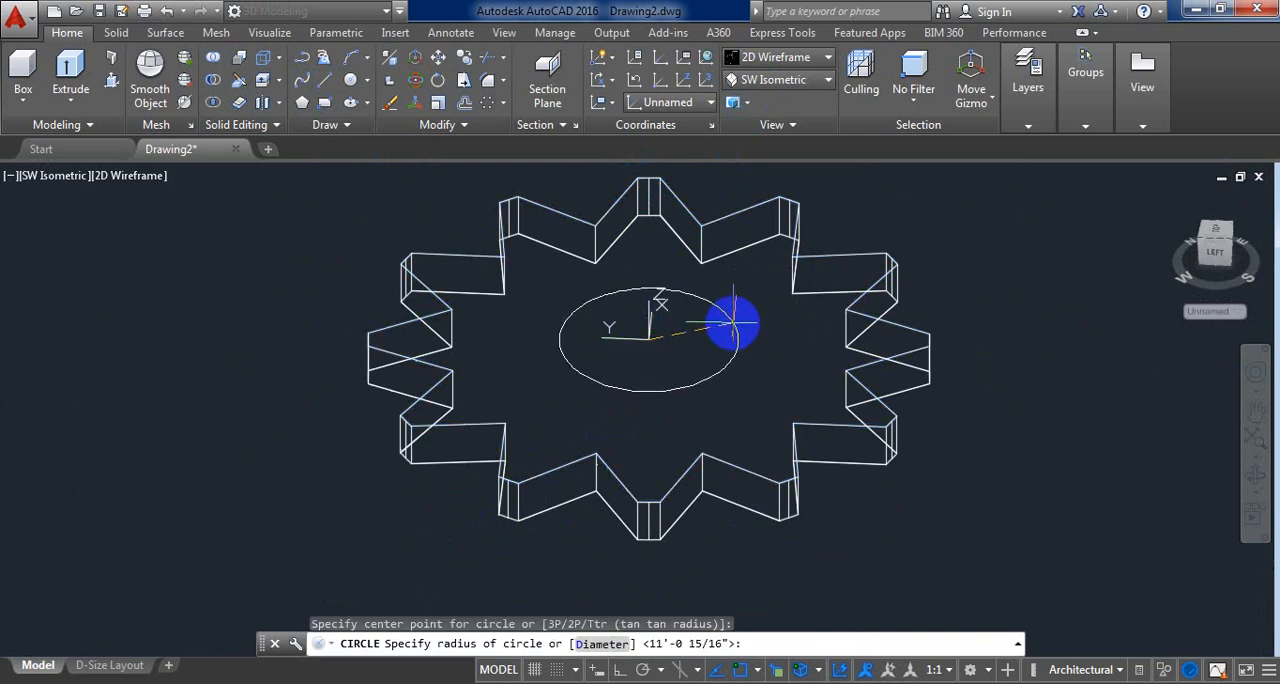
left_click(735, 319)
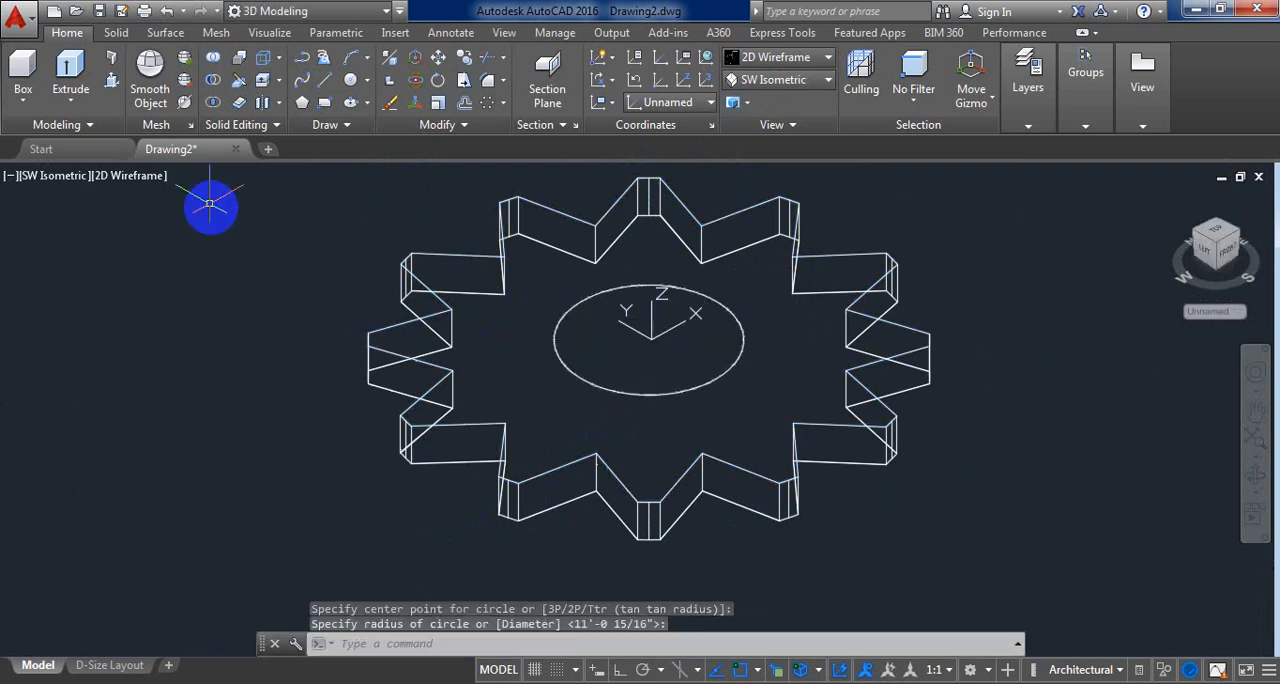
Step: Cut the central circle through the disc's full thickness with Presspull and display the part in the Realistic visual style
left_click(112, 87)
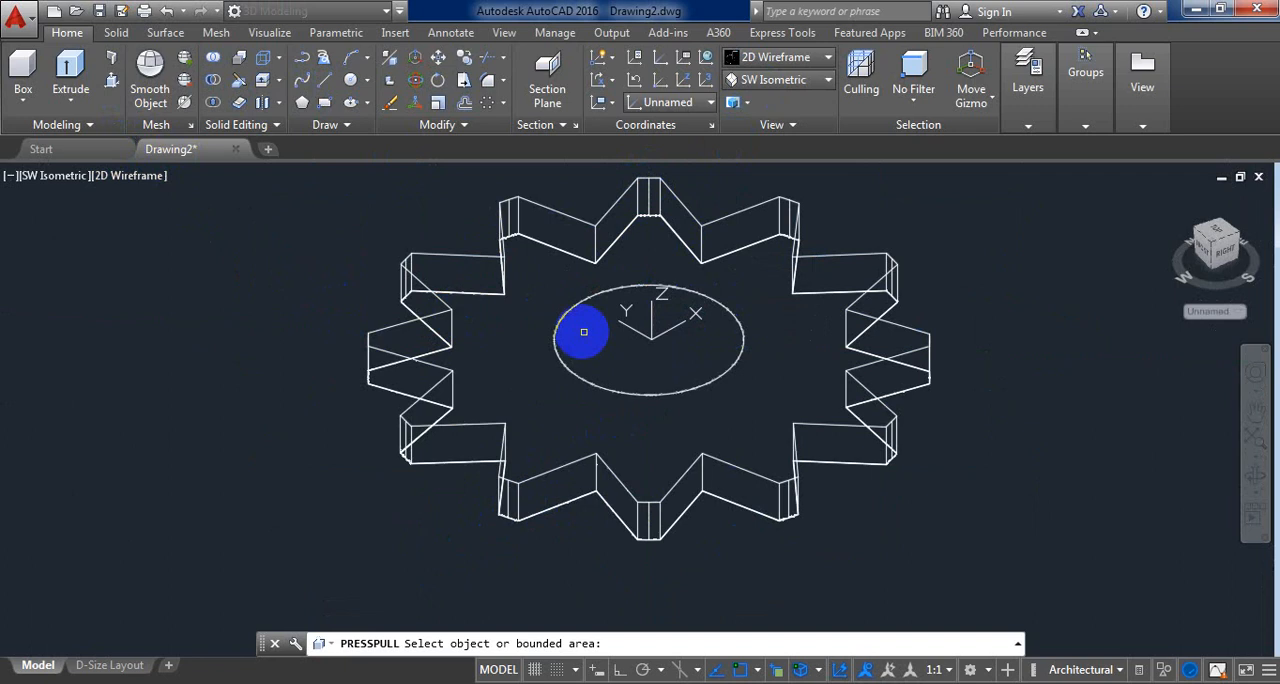
left_click(629, 338)
left_click(558, 557)
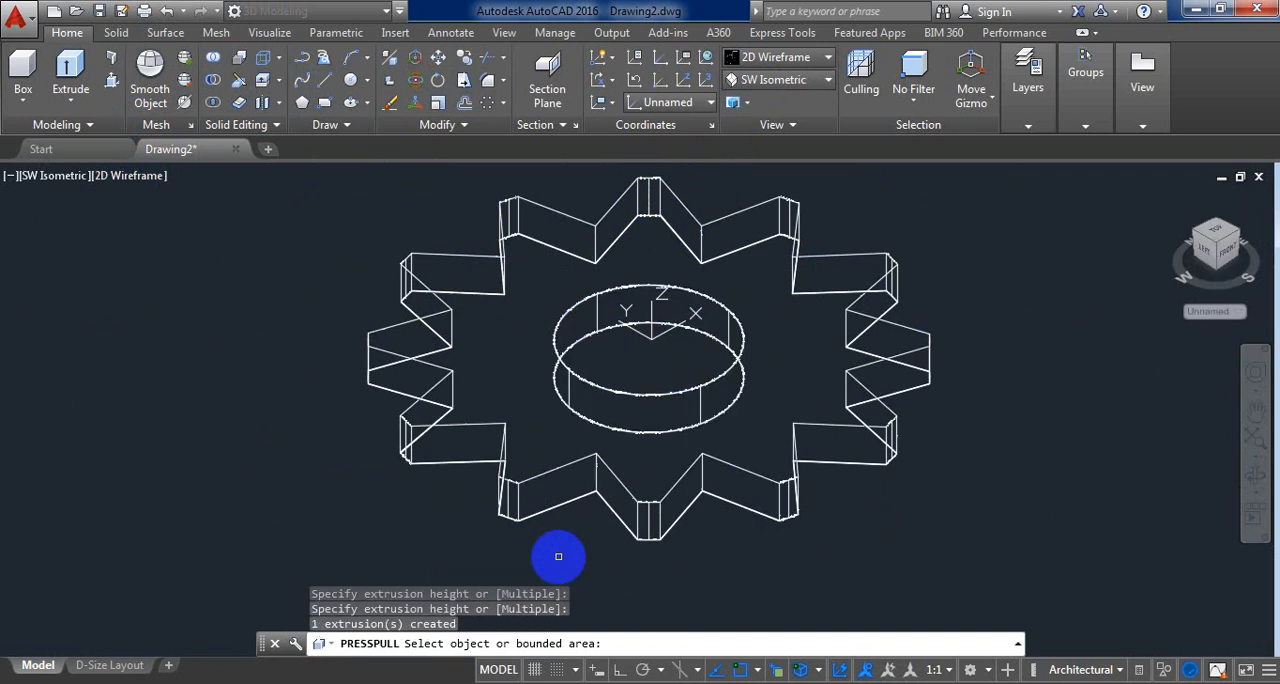
left_click(790, 60)
left_click(993, 115)
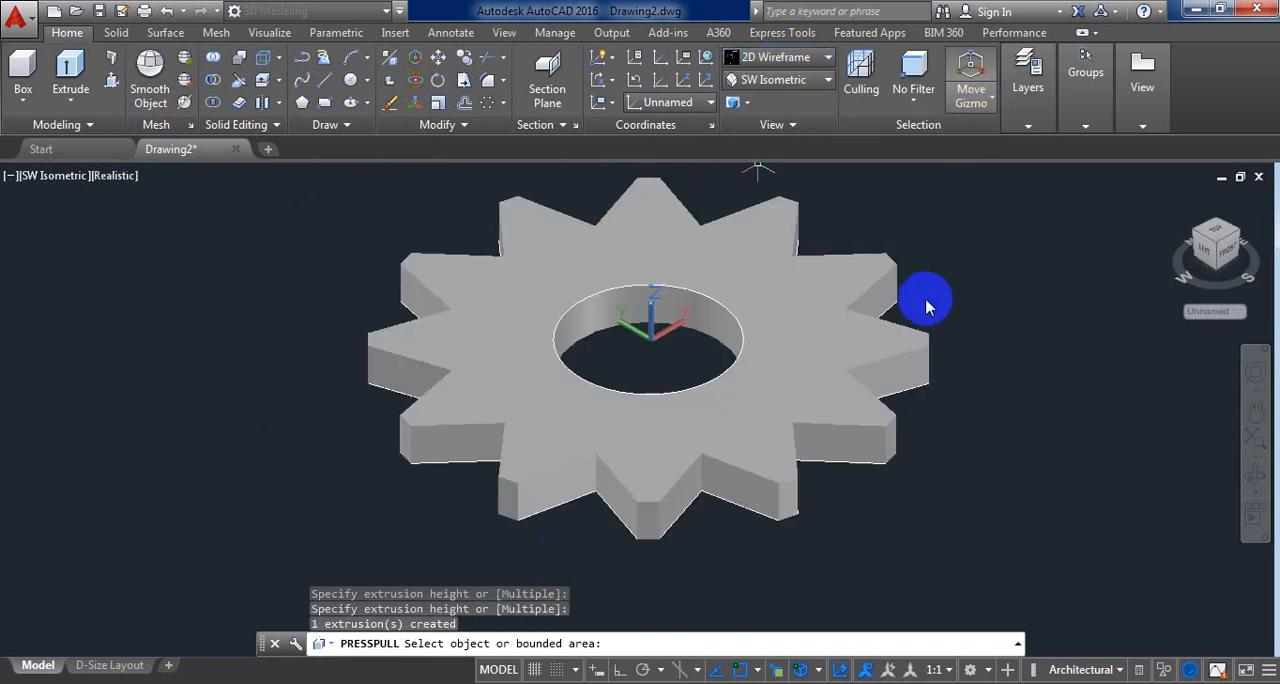
key("Return")
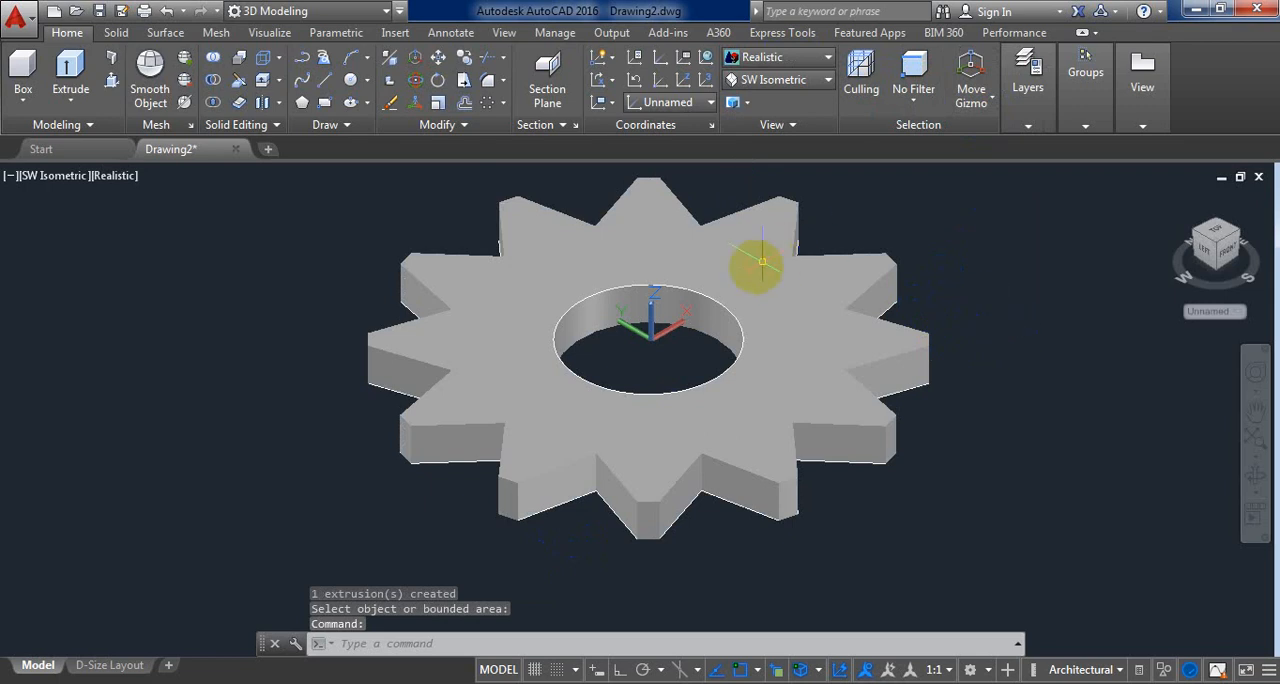
Step: Delete the leftover circle on the rim of the central hole, keeping the 3D solid
left_click(734, 297)
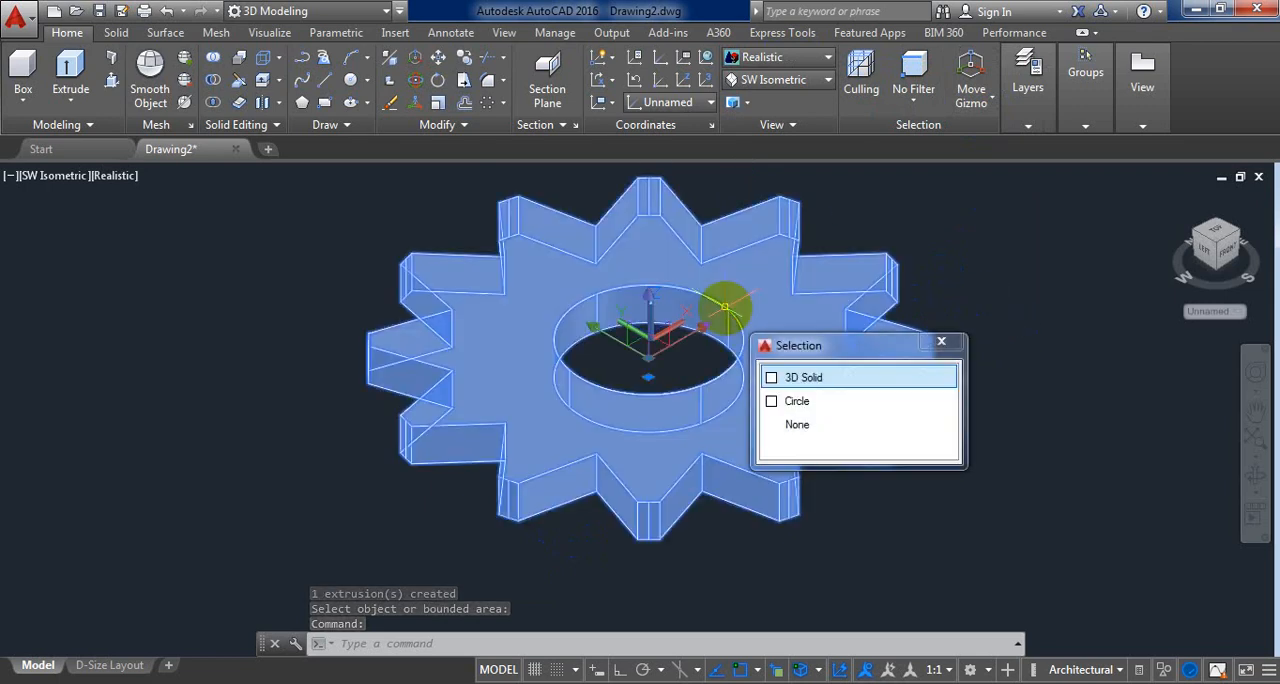
left_click(795, 402)
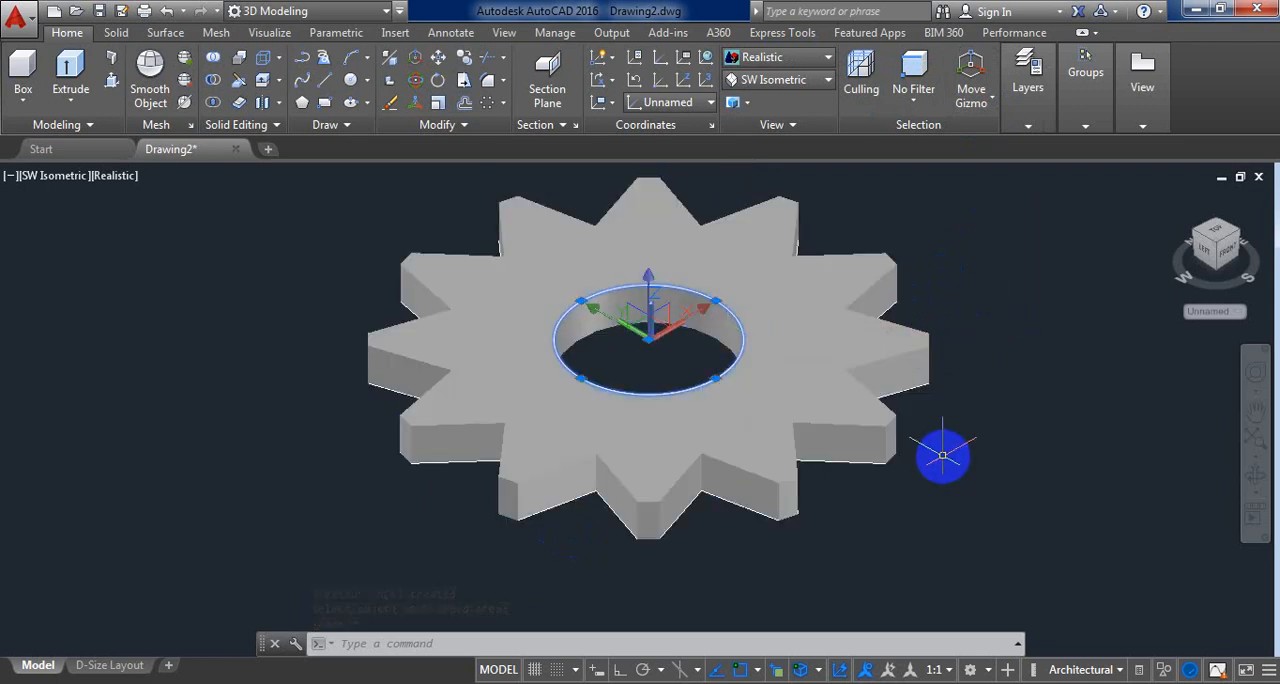
key("Delete")
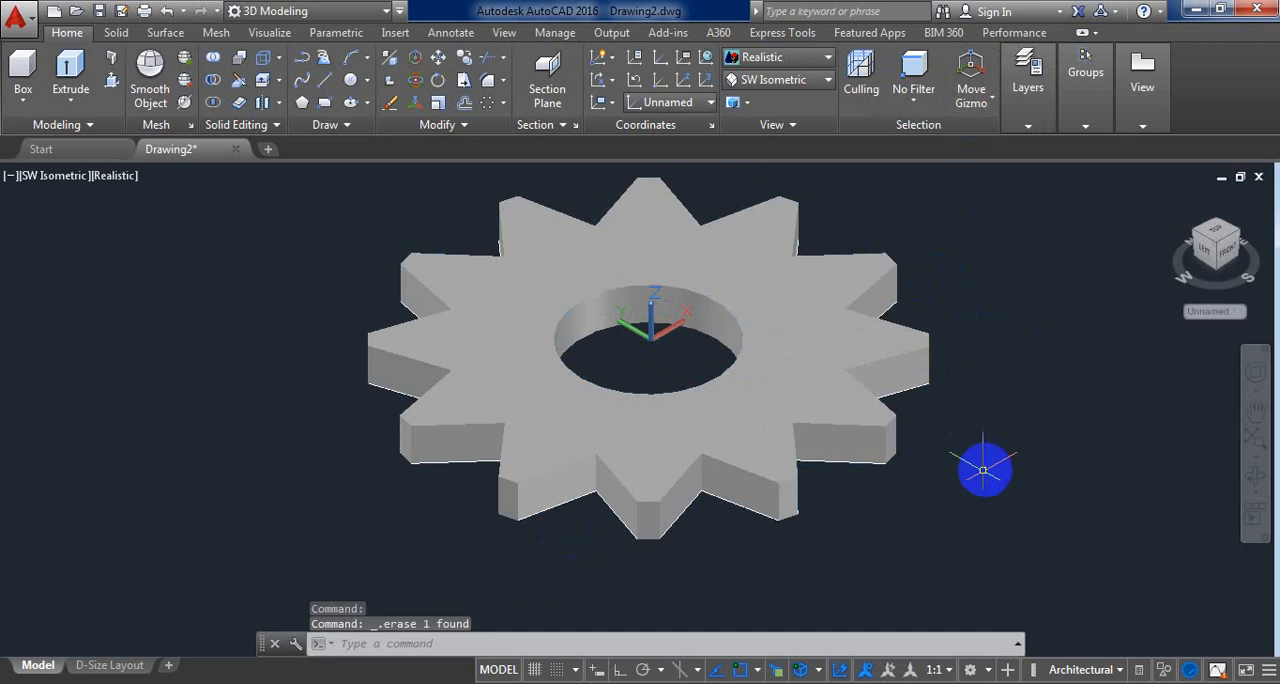
Step: Orbit the finished part to examine its notches and central hole from a higher angle
left_click(1255, 482)
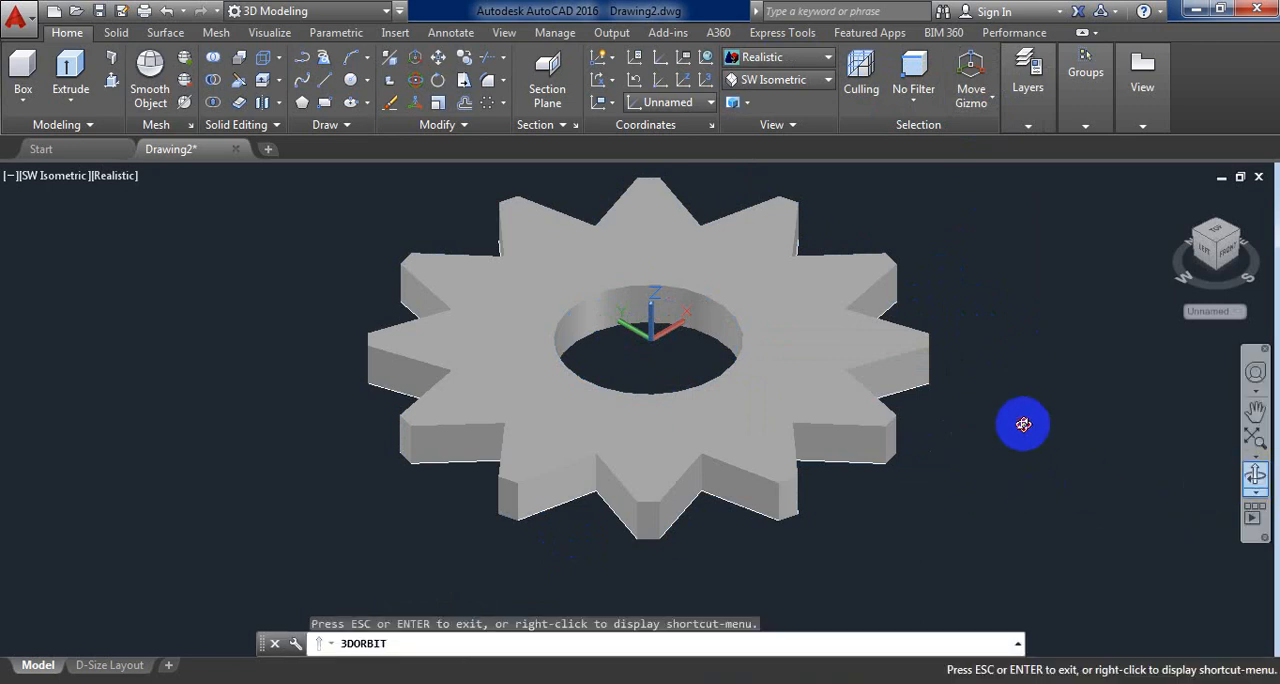
left_click_drag(1017, 424, 886, 390)
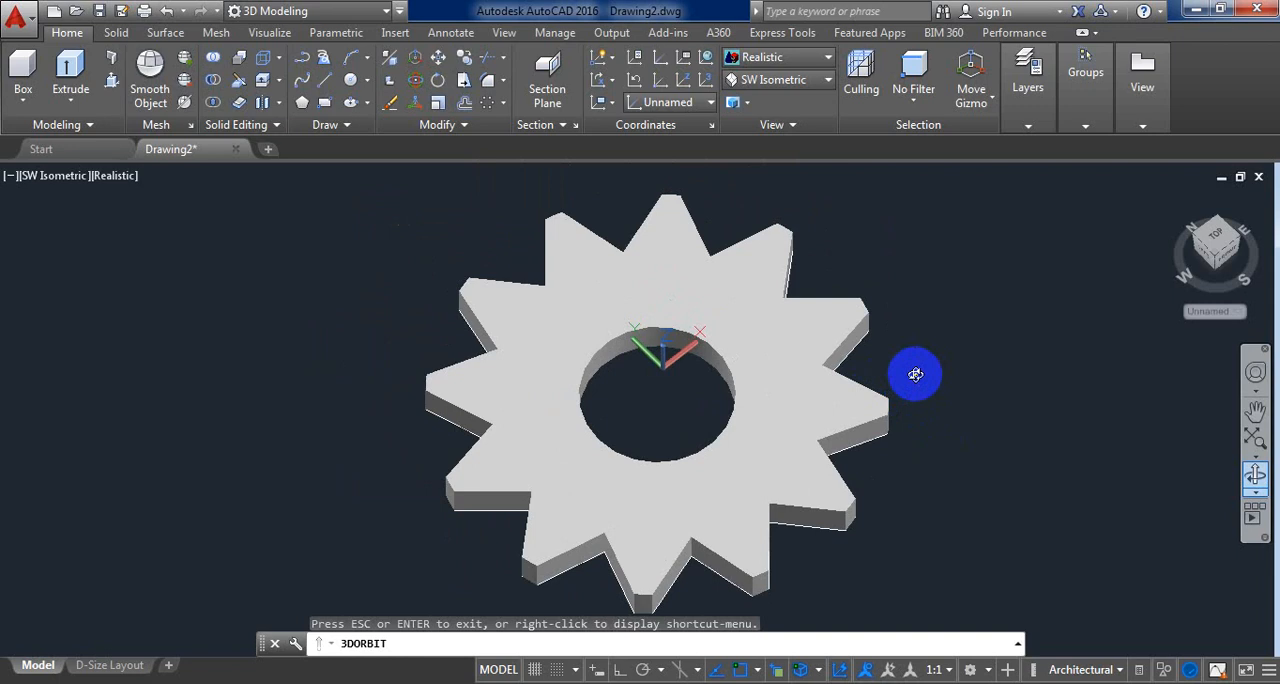
key("Escape")
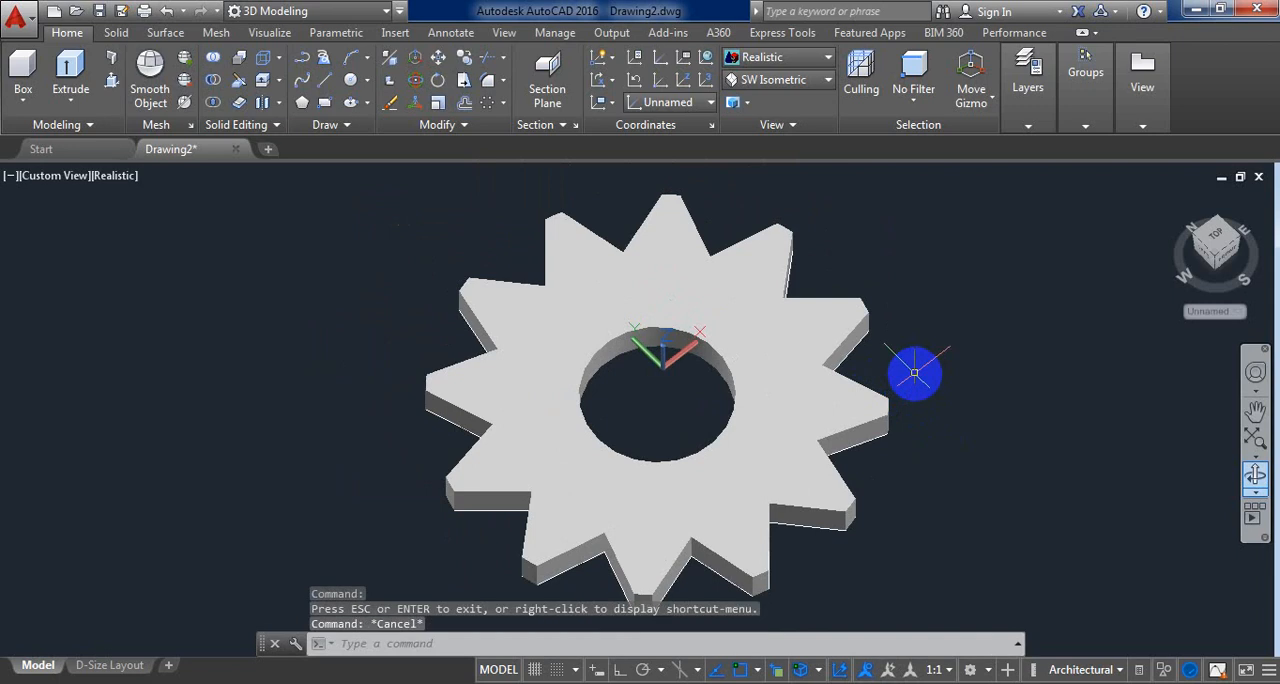